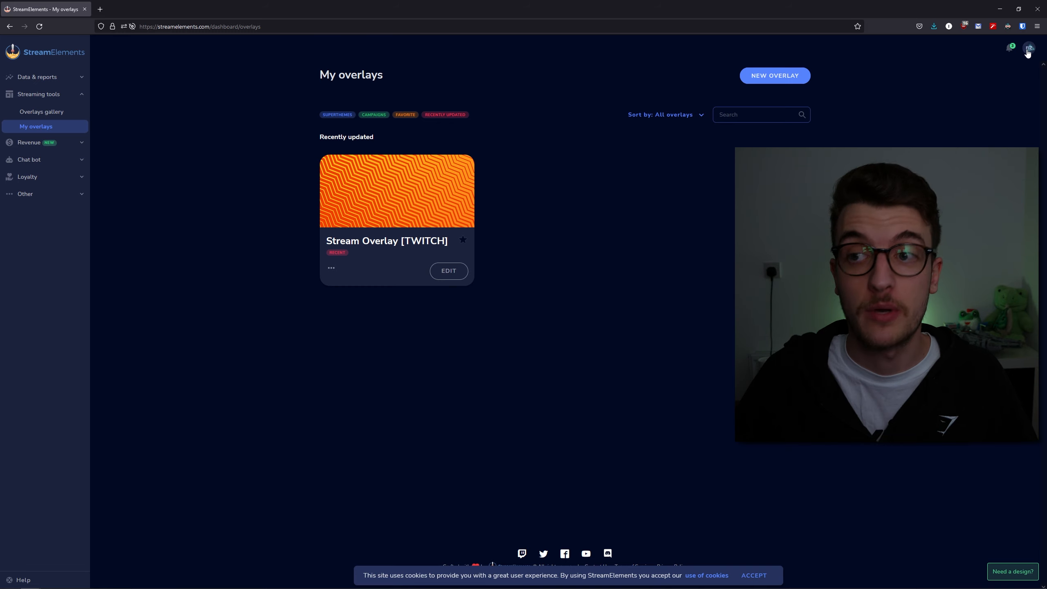
pyautogui.click(1028, 50)
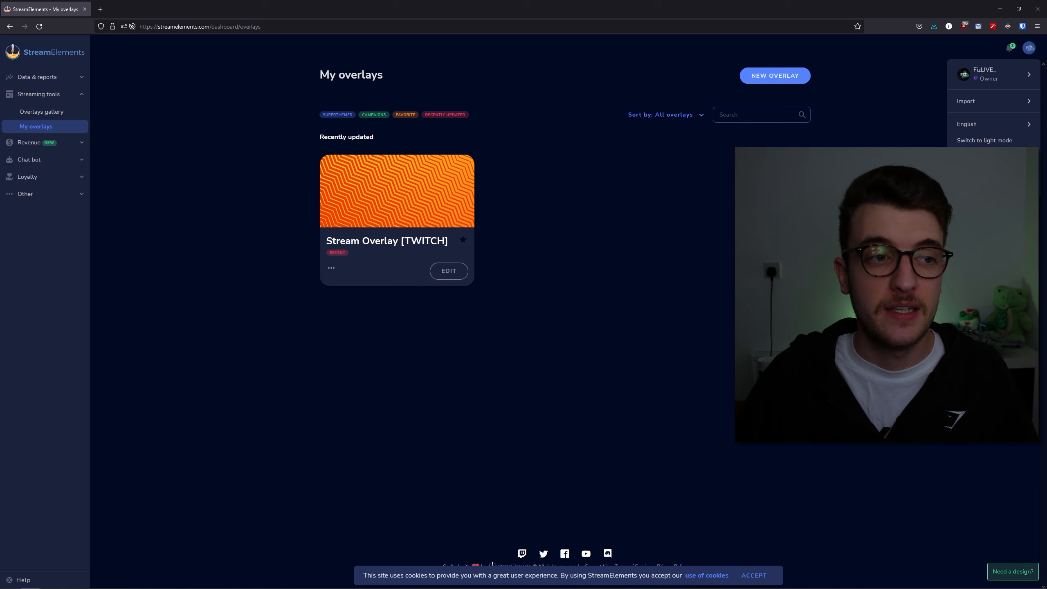
pyautogui.click(579, 124)
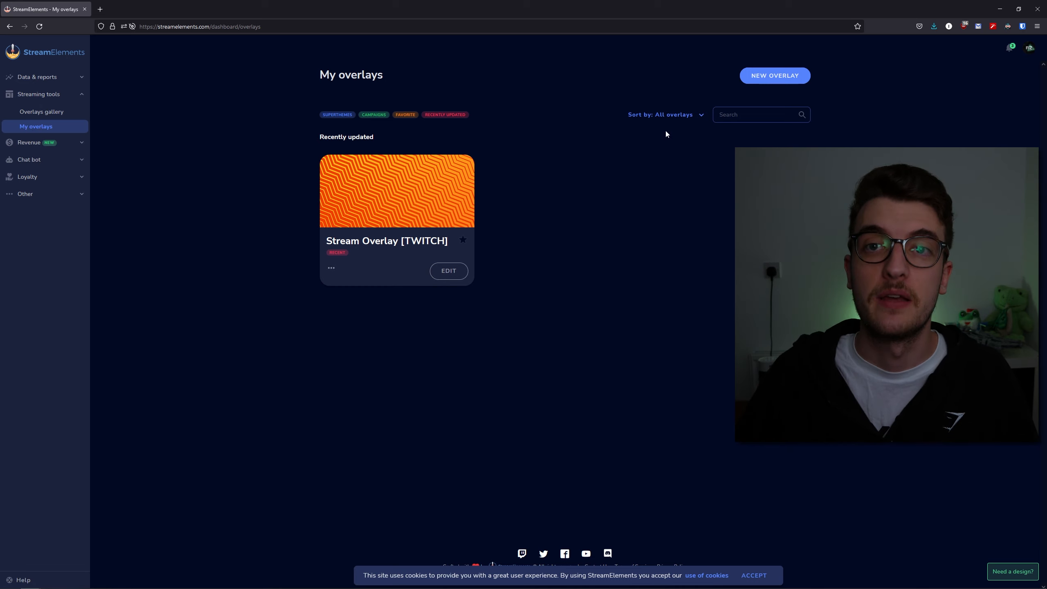
# Step: Create a new overlay at 1080p resolution and add an AlertBox widget to it
pyautogui.click(767, 79)
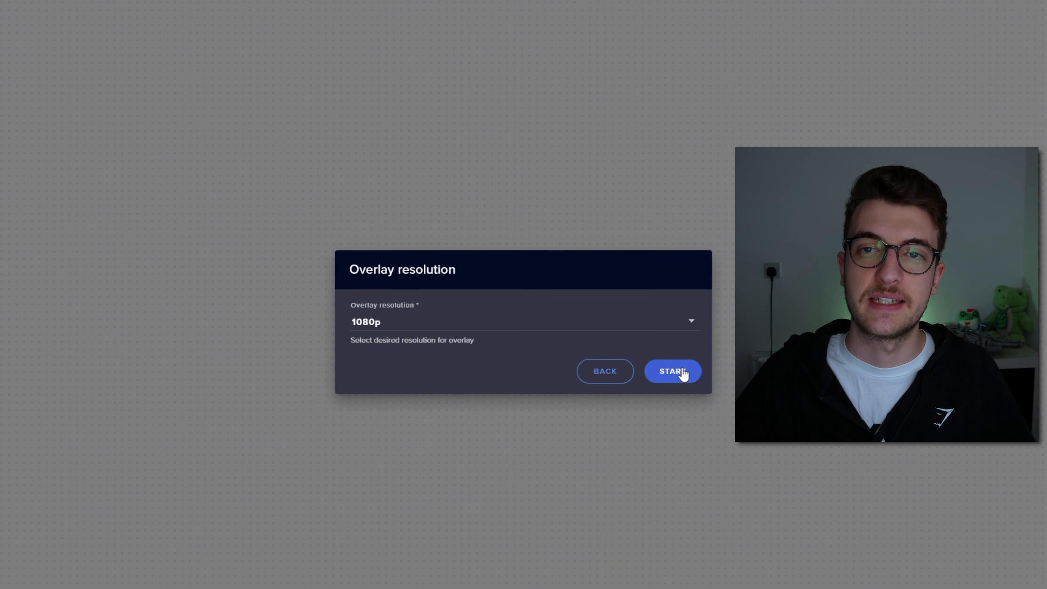
pyautogui.click(672, 372)
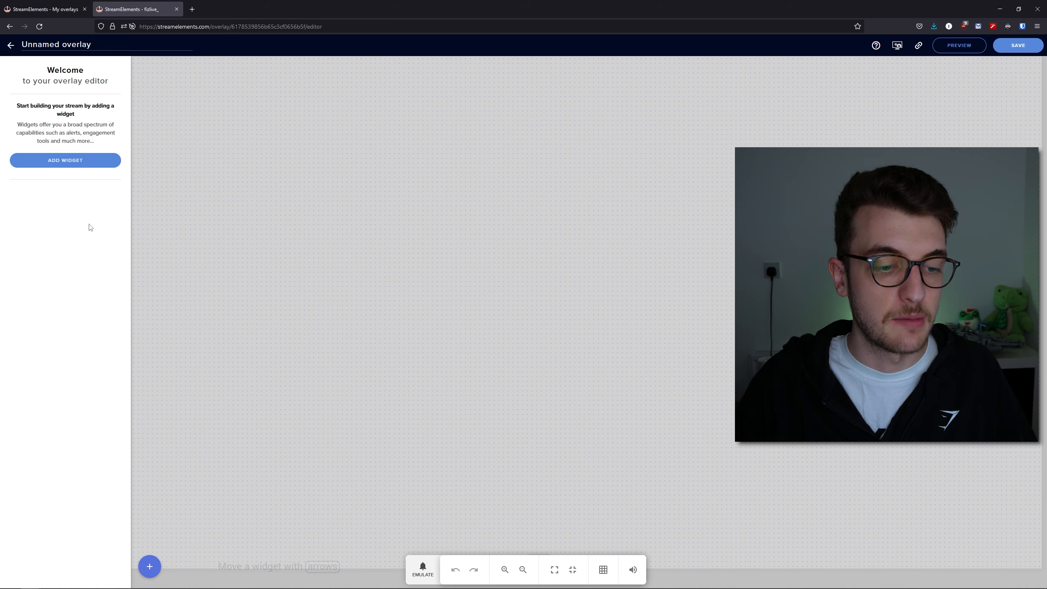
pyautogui.click(150, 567)
pyautogui.moveTo(194, 391)
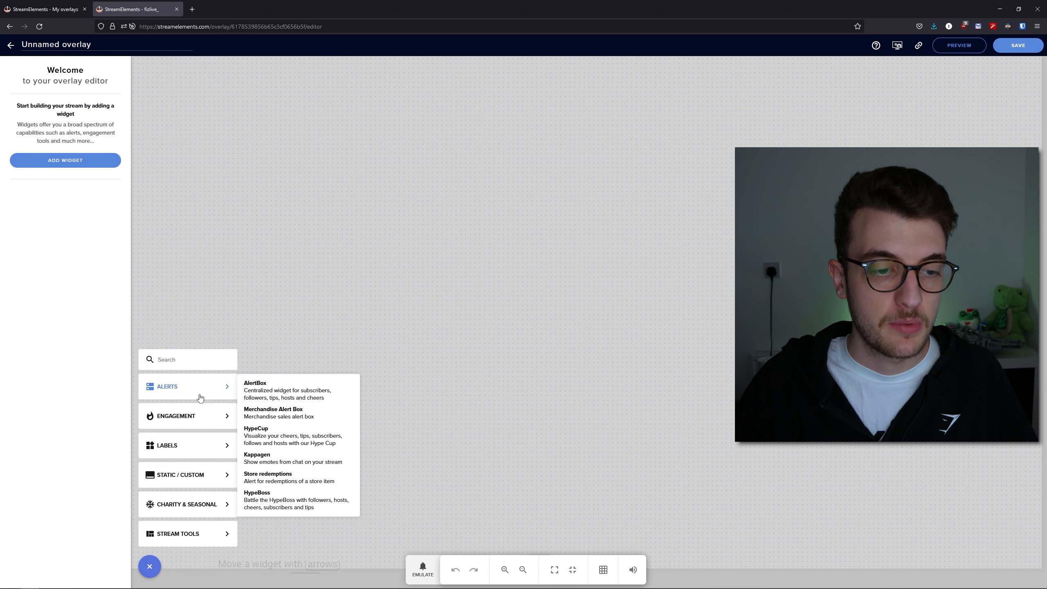
pyautogui.click(268, 390)
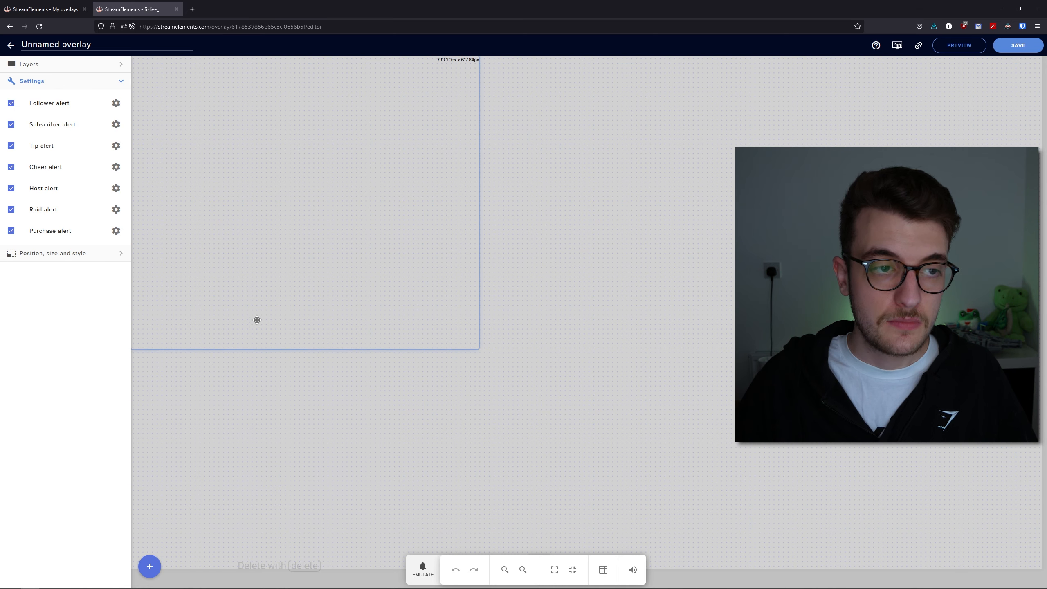
# Step: Resize the AlertBox to 500 × 100 px and move it near the canvas centre, about 375 px from the top and 582 px from the left
pyautogui.moveTo(261, 266); pyautogui.dragTo(447, 306)
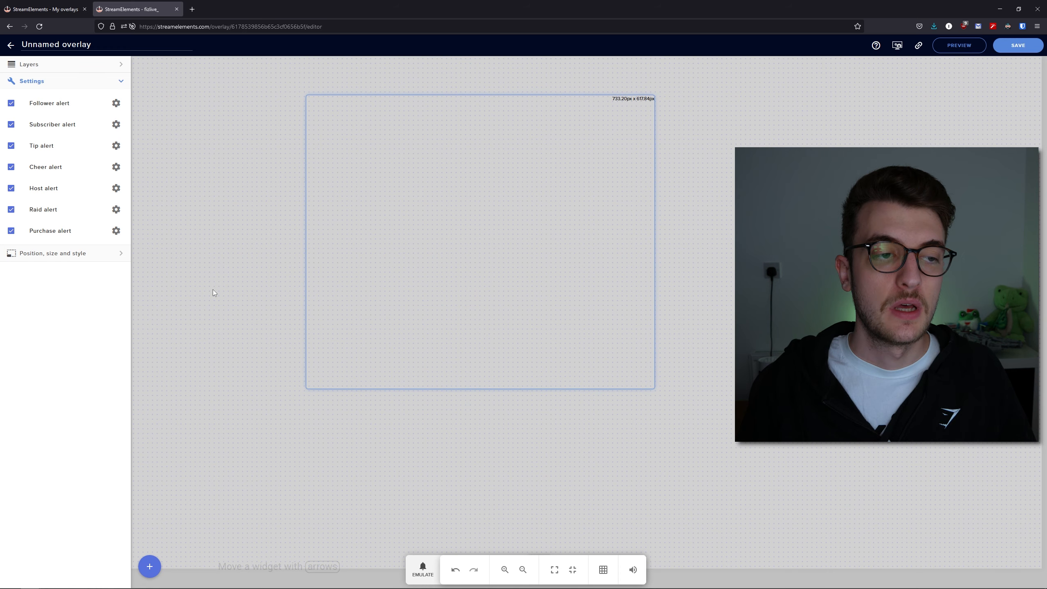
pyautogui.click(109, 258)
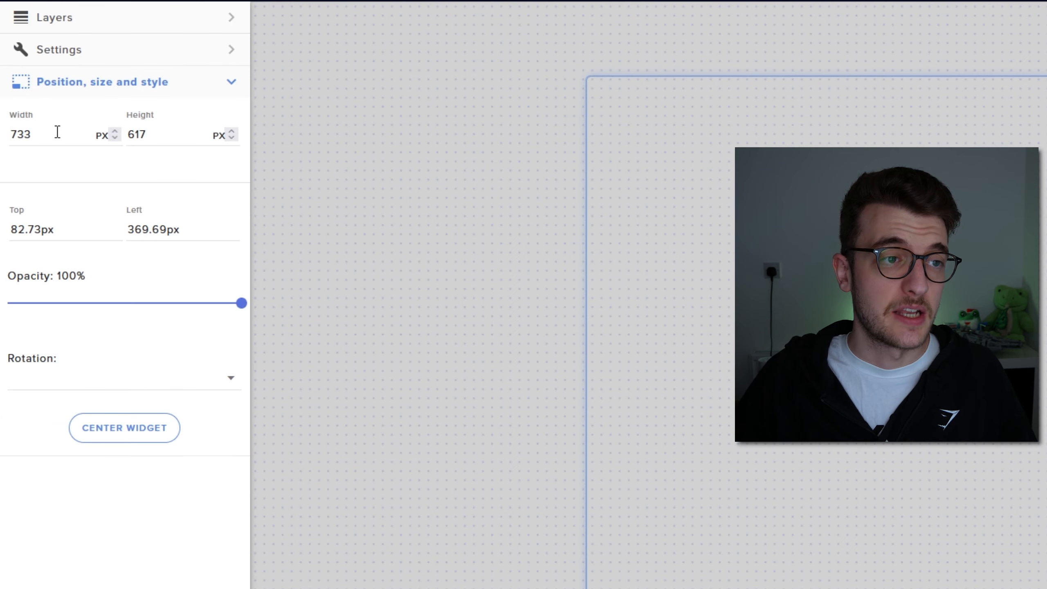
pyautogui.doubleClick(57, 132)
pyautogui.write('500')
pyautogui.press('Tab')
pyautogui.write('100')
pyautogui.click(144, 555)
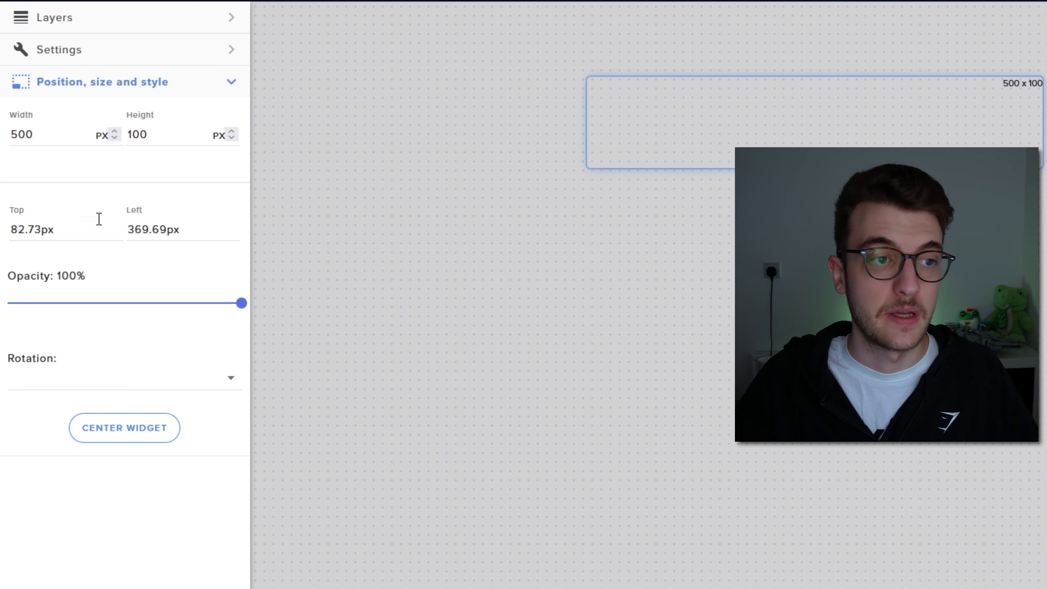
pyautogui.moveTo(812, 132); pyautogui.dragTo(960, 388)
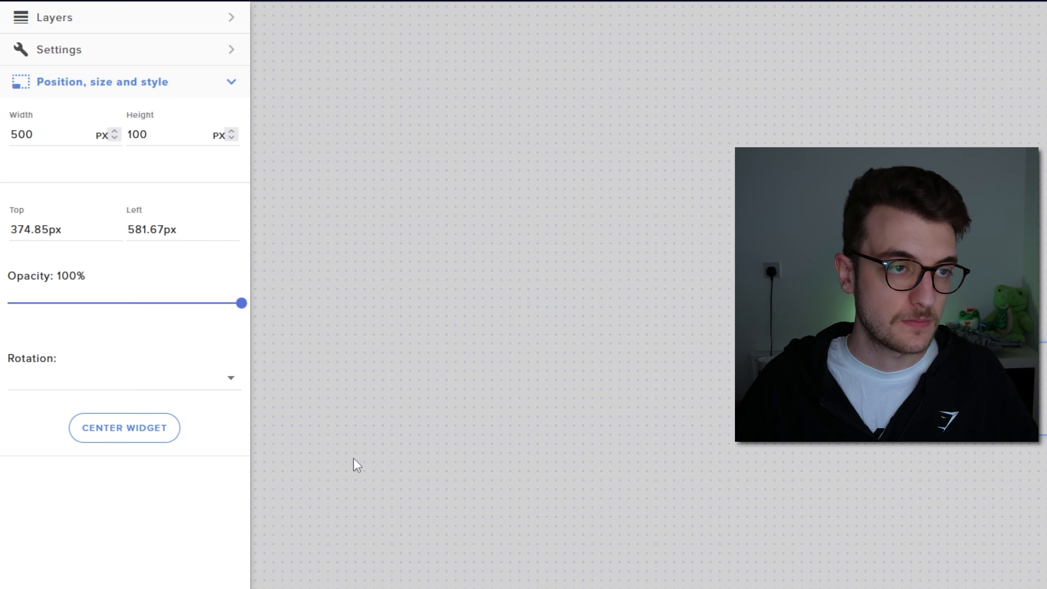
pyautogui.click(223, 84)
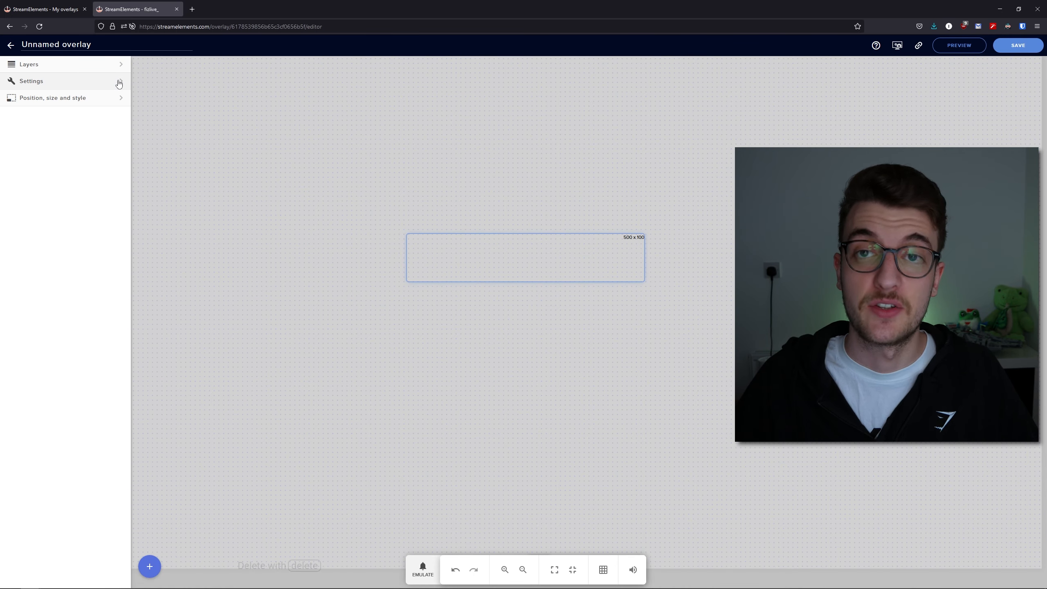
# Step: Disable the purchase alert and the host alert in the AlertBox settings
pyautogui.click(119, 83)
pyautogui.click(11, 232)
pyautogui.click(16, 189)
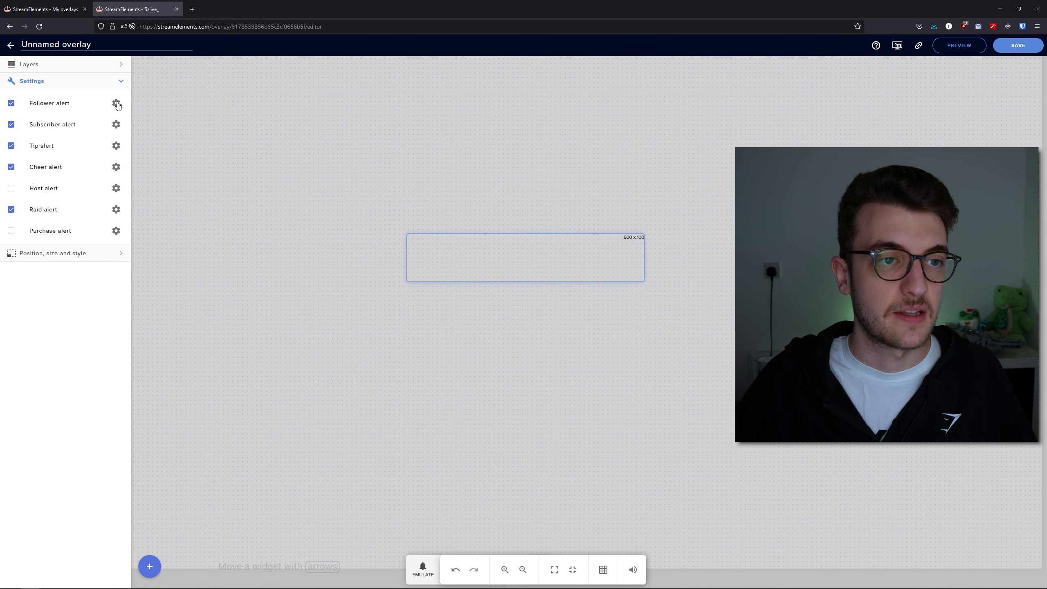
# Step: Use Follow Alert WebM.webm as the follower alert's video and set its layout to text over image
pyautogui.click(117, 104)
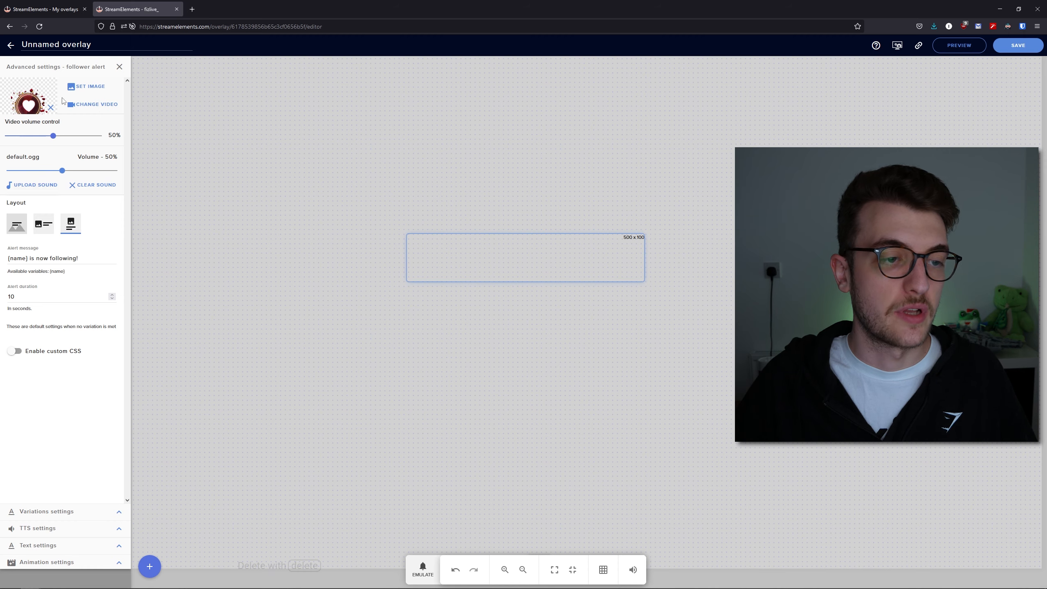
pyautogui.click(90, 104)
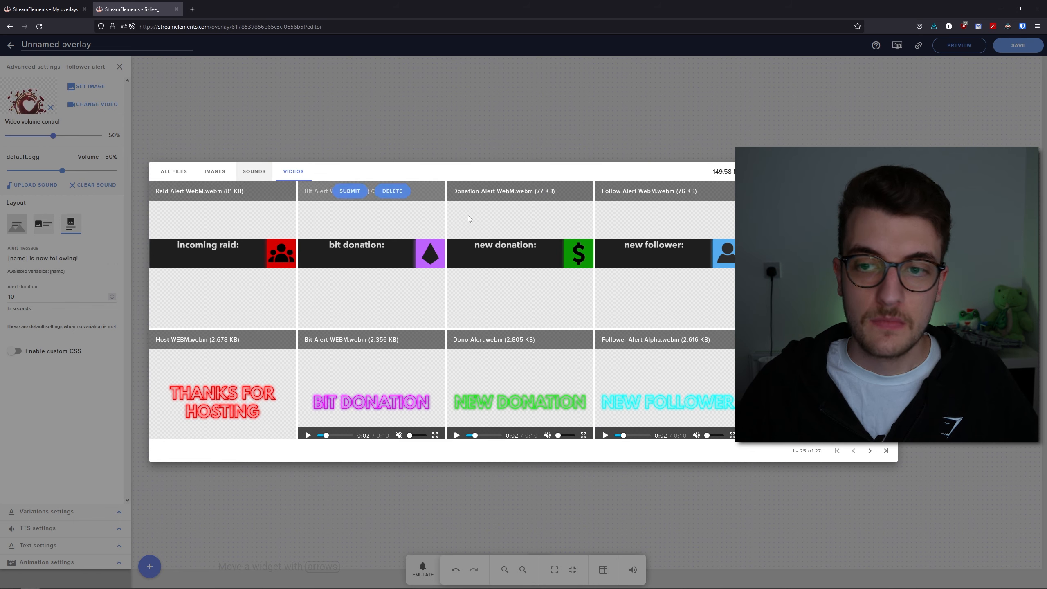
pyautogui.click(853, 171)
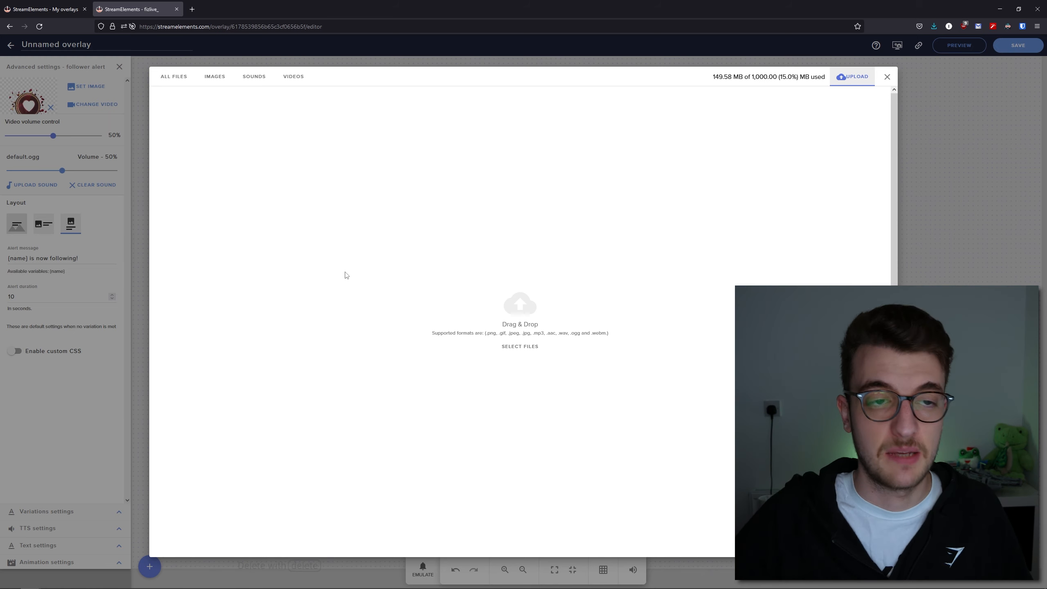
pyautogui.click(293, 77)
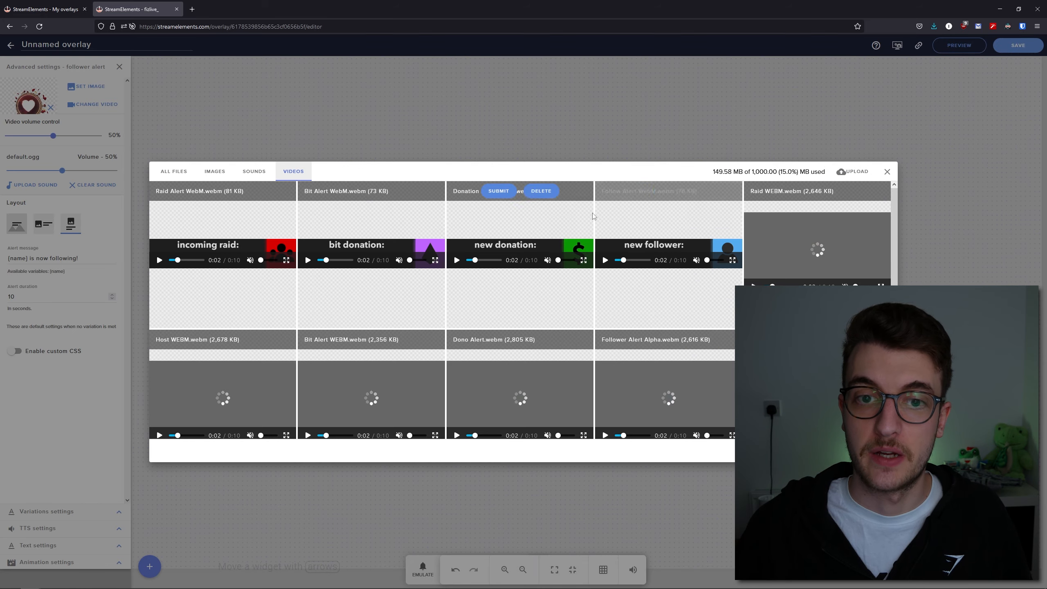
pyautogui.click(646, 191)
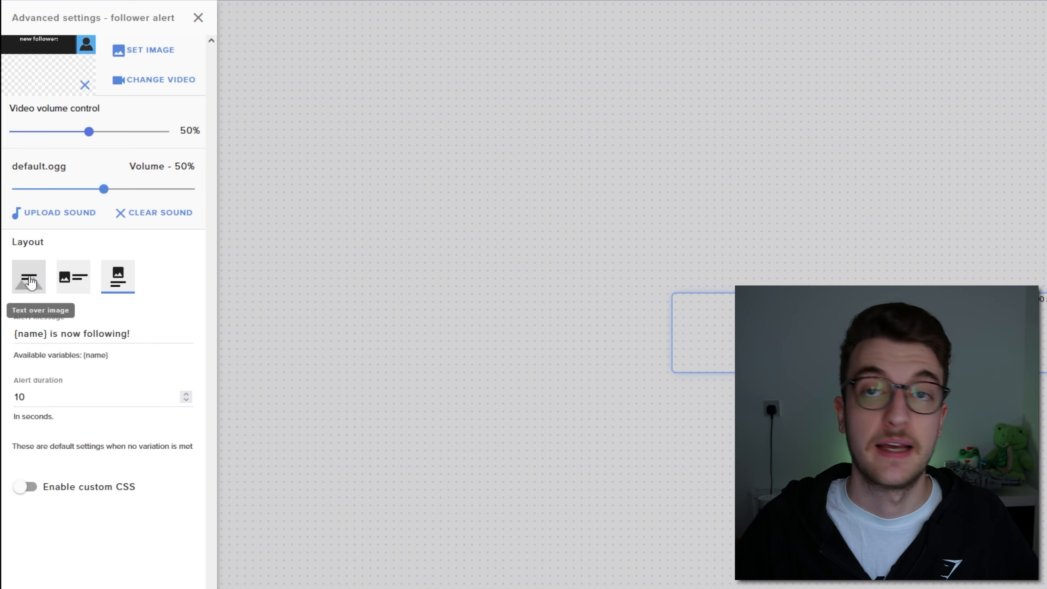
pyautogui.click(29, 283)
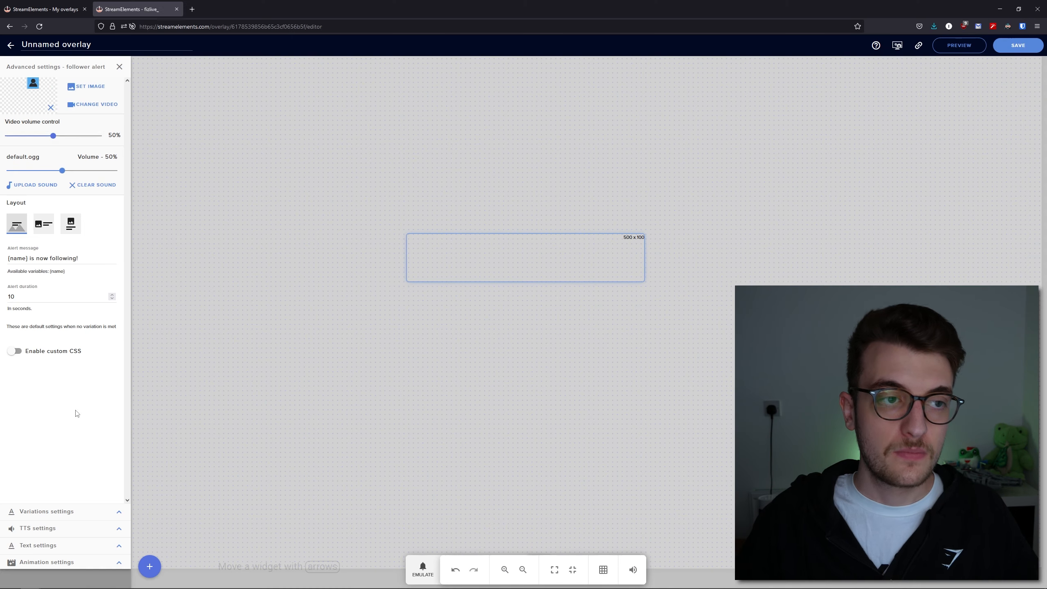
# Step: Turn off live preview on stream and emulate a follower event to test the alert
pyautogui.click(423, 570)
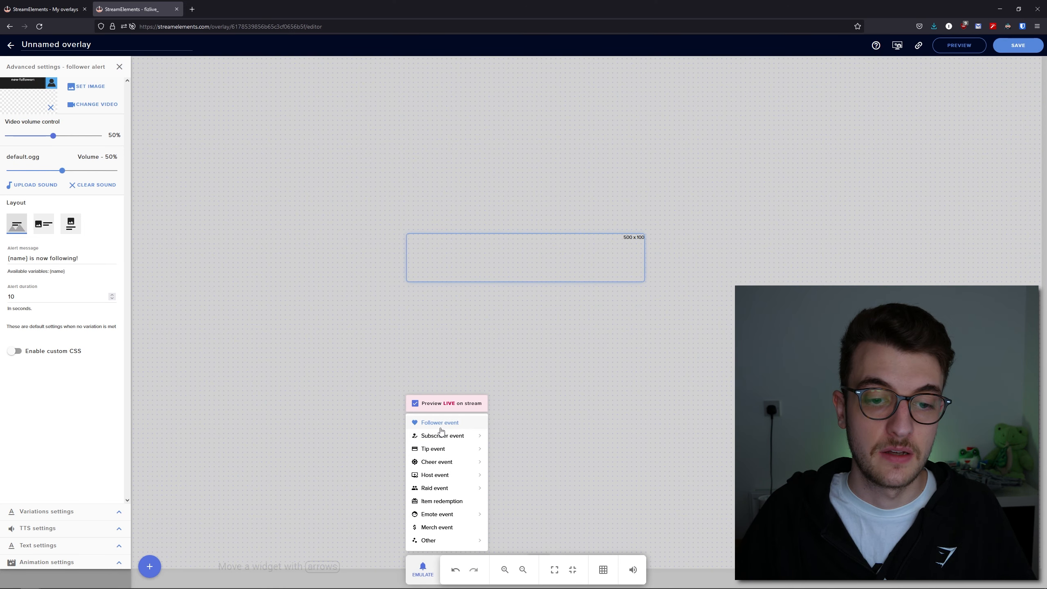
pyautogui.click(431, 407)
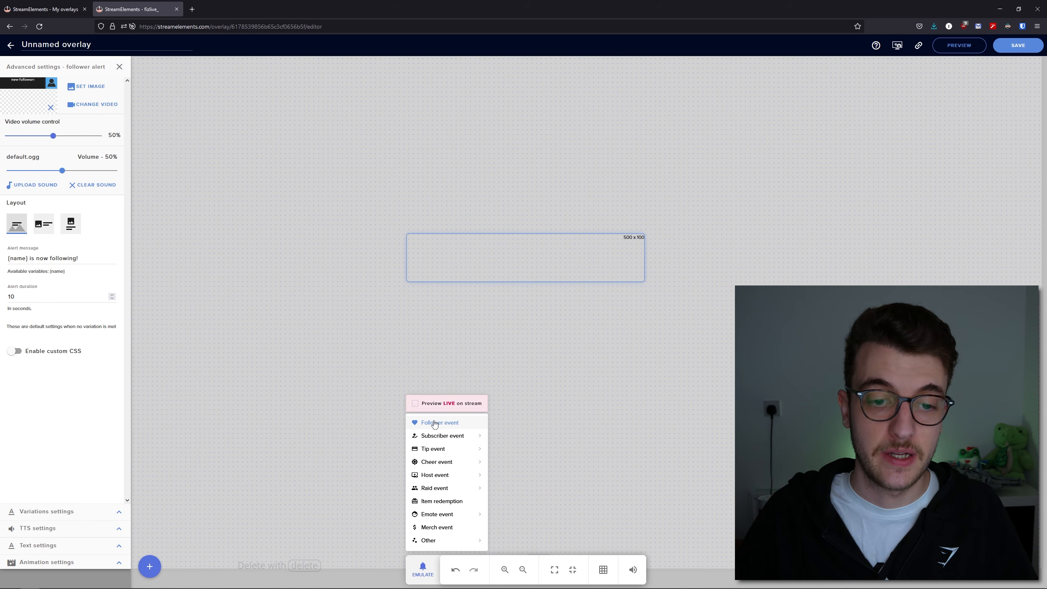
pyautogui.click(435, 424)
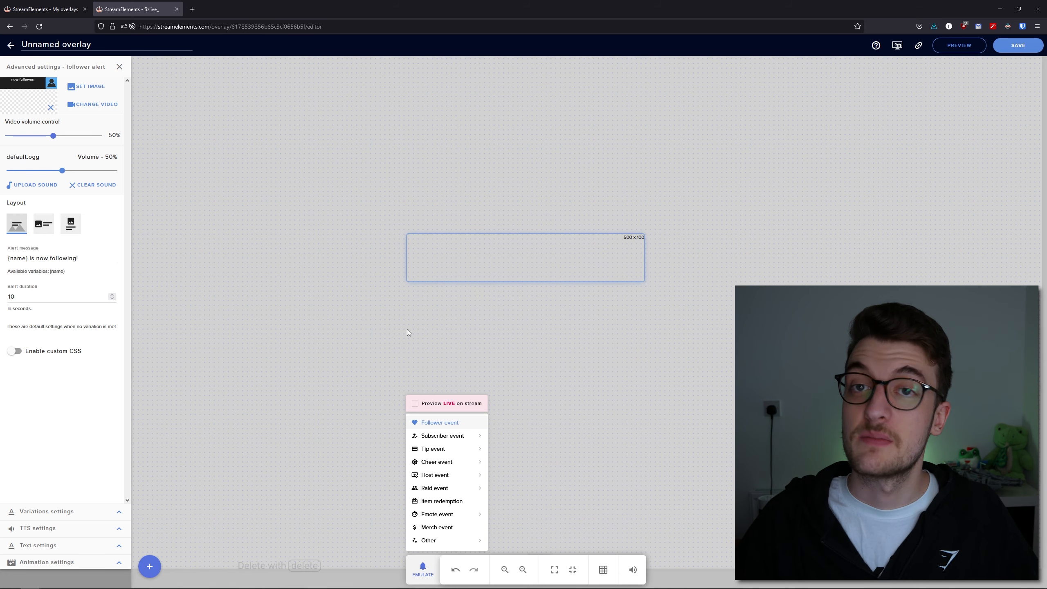
pyautogui.click(76, 401)
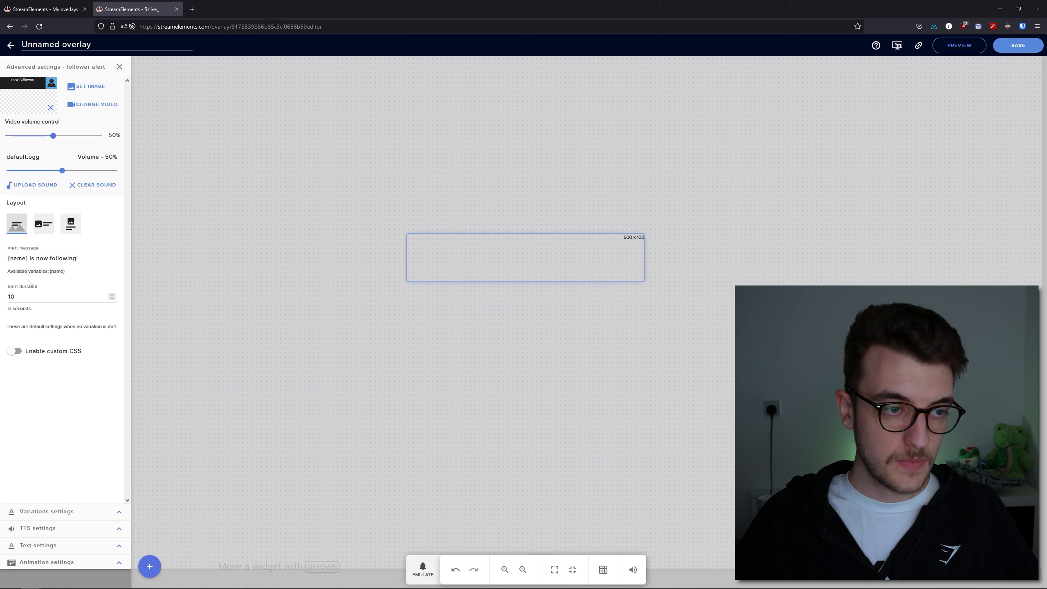
# Step: Set the follower alert text's top margin to 20 and emulate a follower event
pyautogui.click(116, 550)
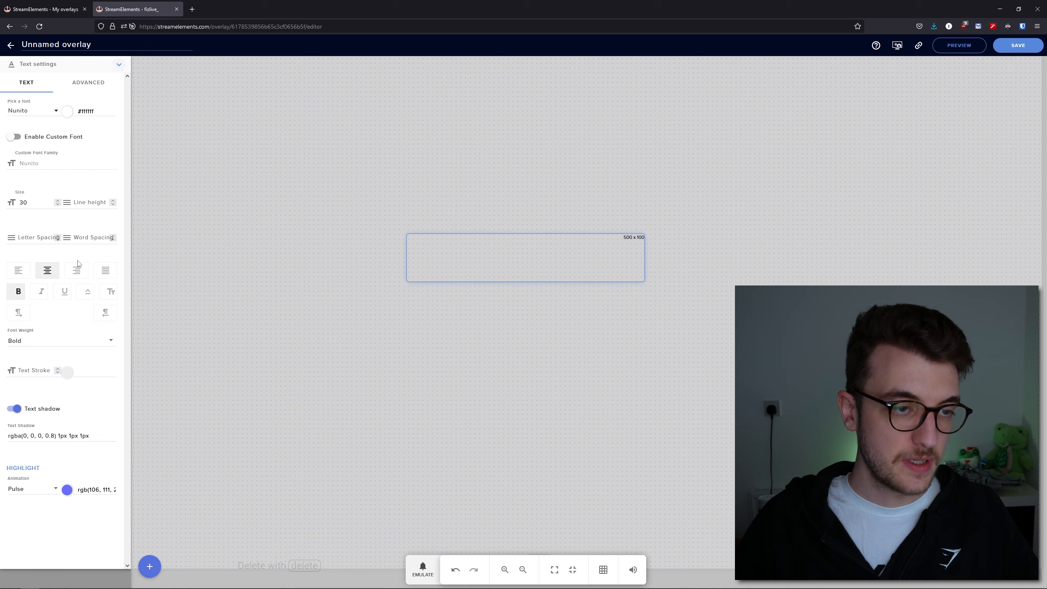
pyautogui.click(87, 84)
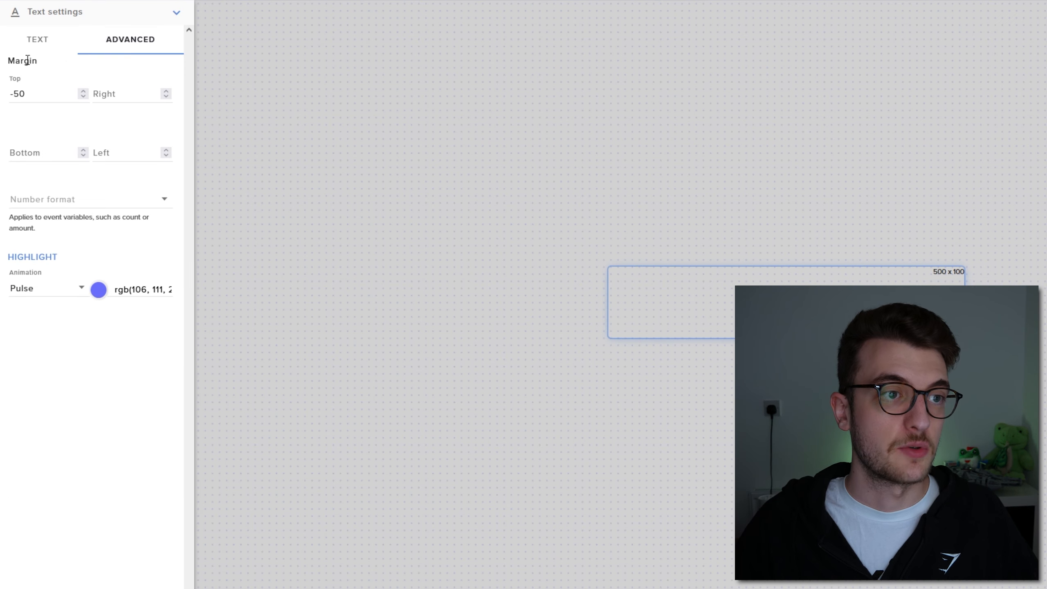
pyautogui.moveTo(31, 97); pyautogui.dragTo(5, 198)
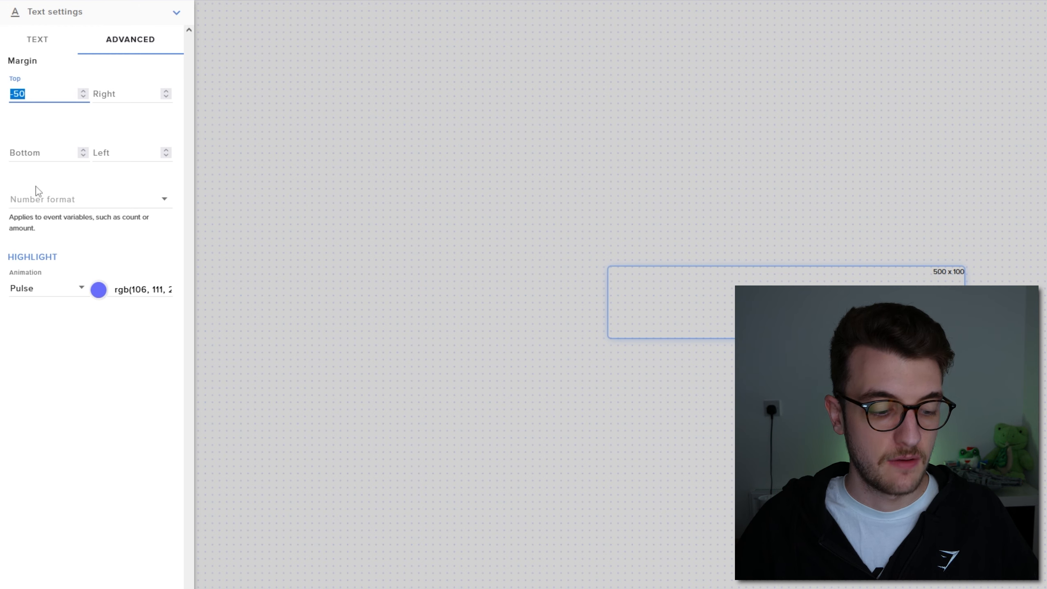
pyautogui.write('20')
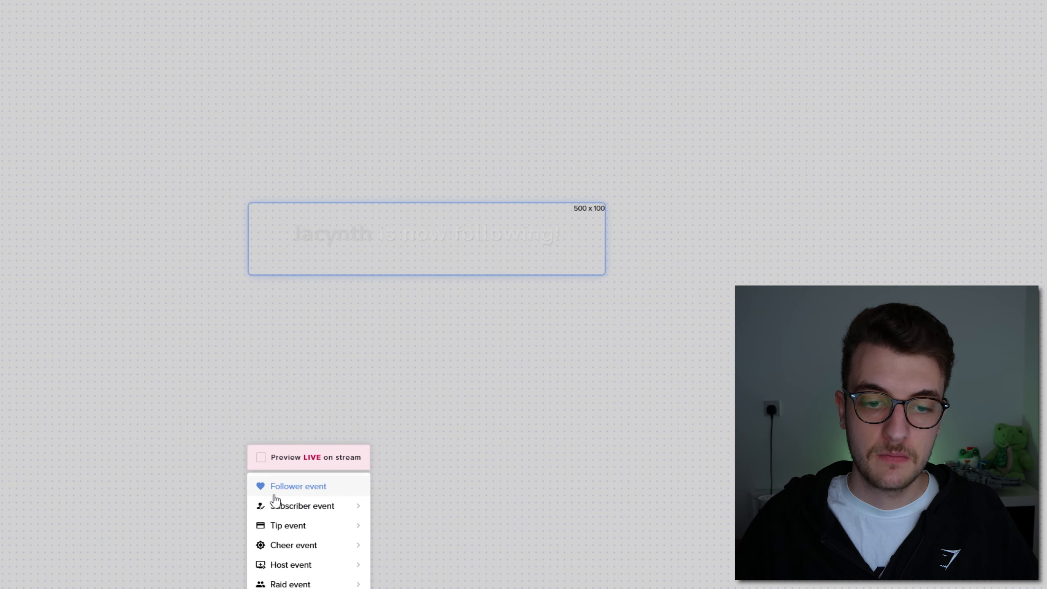
pyautogui.click(272, 488)
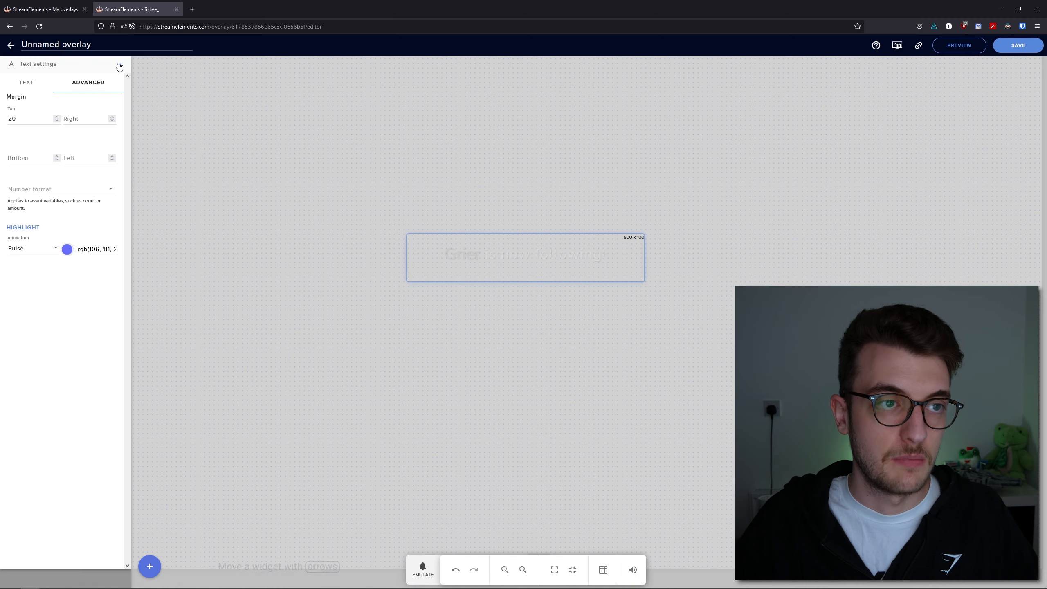
# Step: Shorten the follower alert message to only {name} and emulate a follower event
pyautogui.click(119, 67)
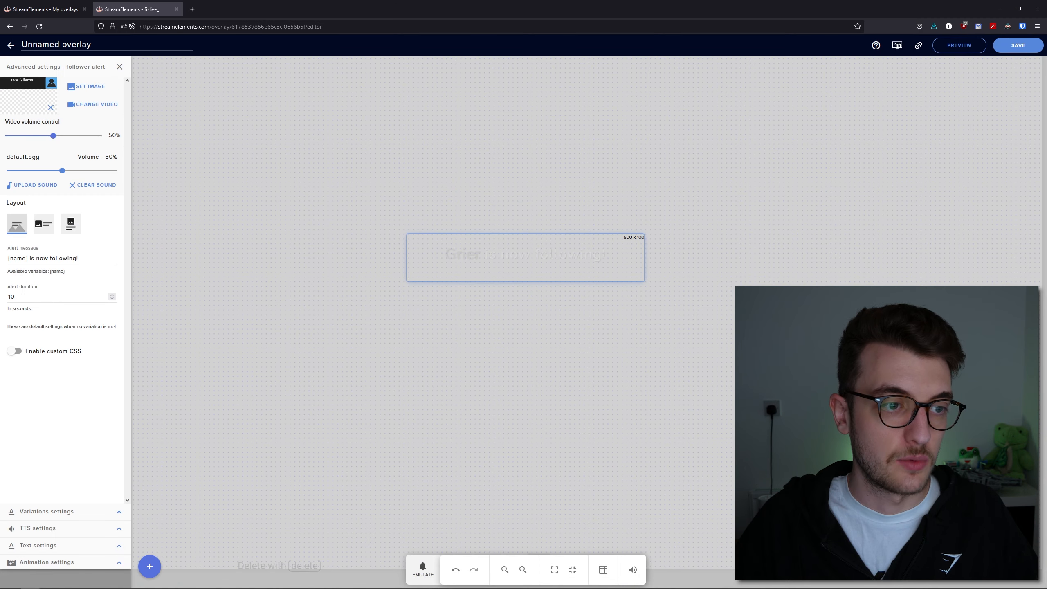
pyautogui.moveTo(29, 259); pyautogui.dragTo(79, 258)
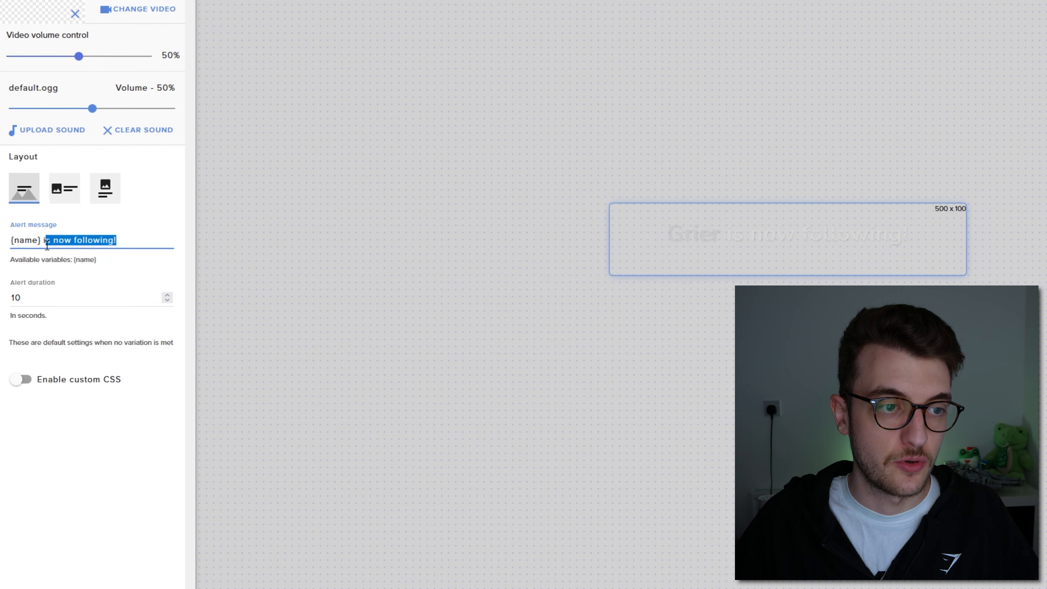
pyautogui.press('BackSpace')
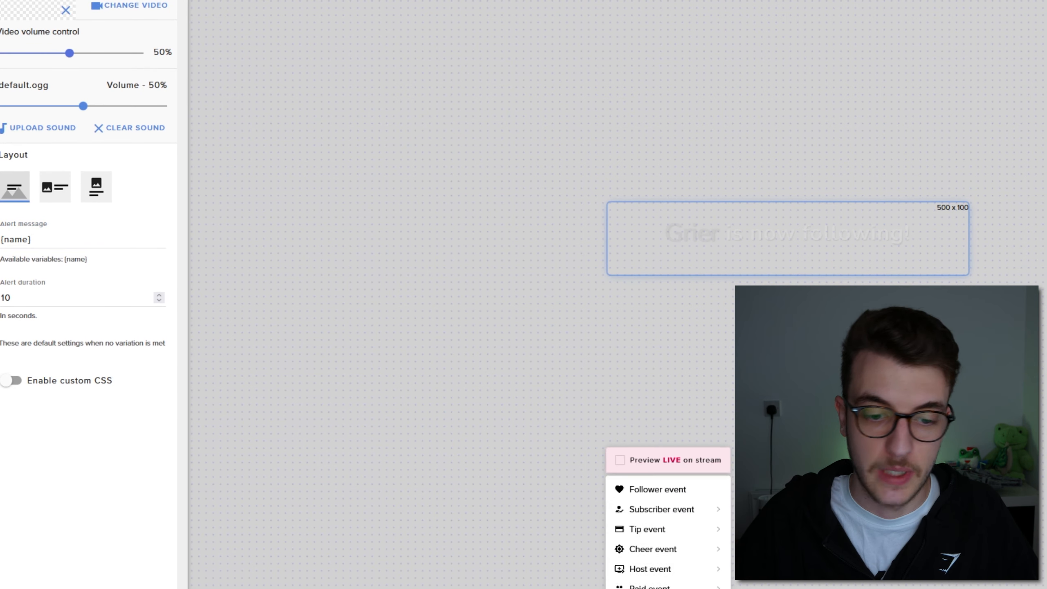
pyautogui.click(679, 491)
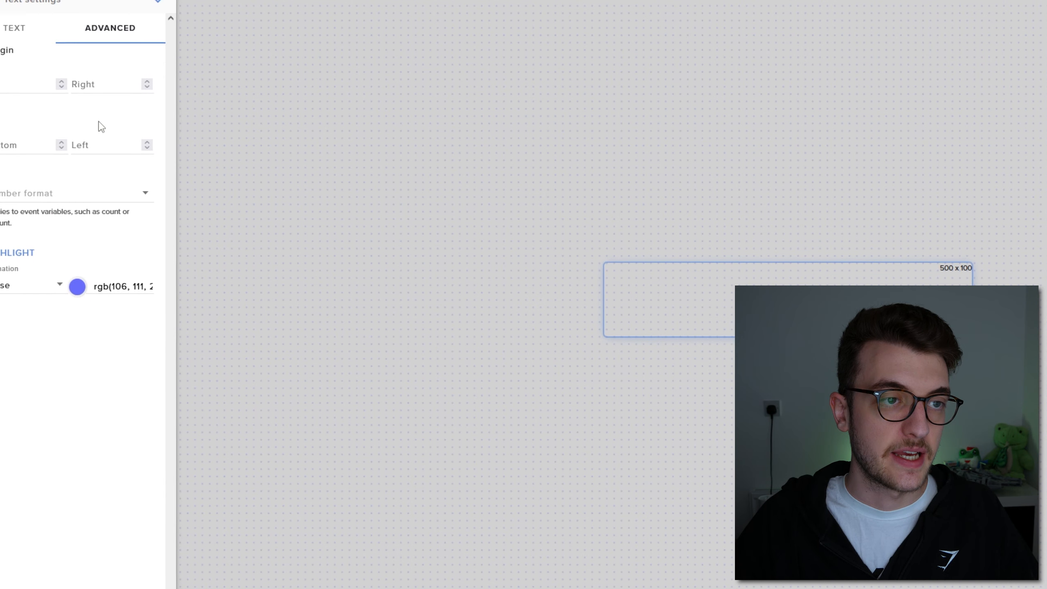
# Step: Set the follower alert text's right margin to 100
pyautogui.click(104, 84)
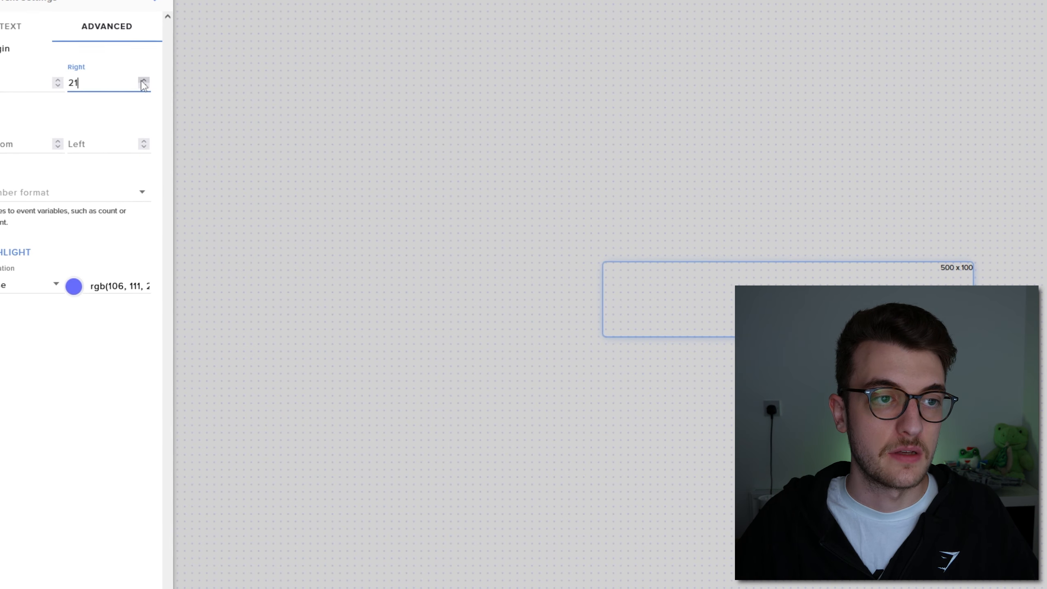
pyautogui.click(143, 80)
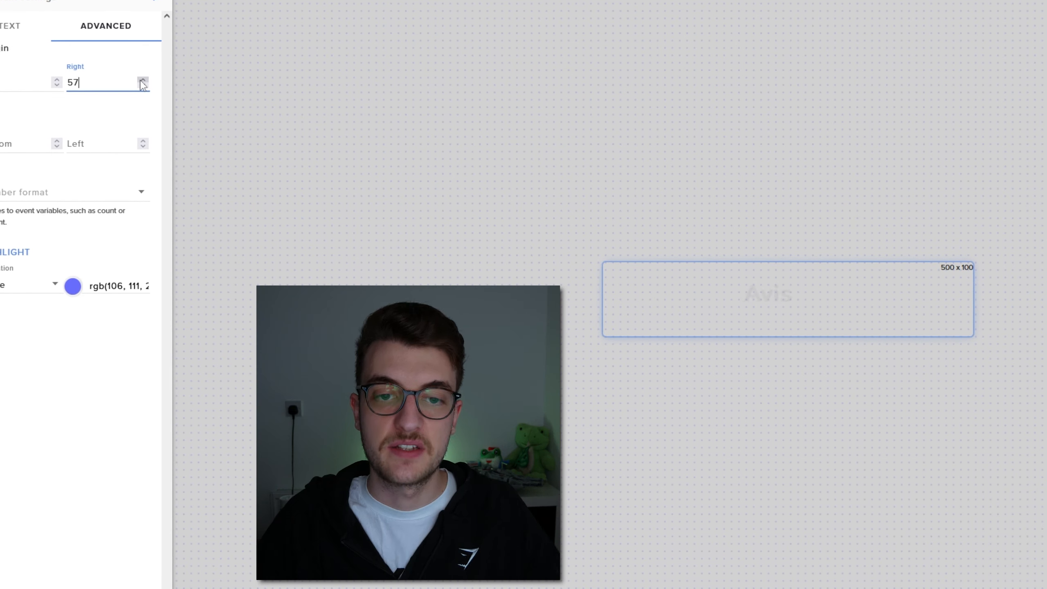
pyautogui.moveTo(143, 84); pyautogui.dragTo(147, 84)
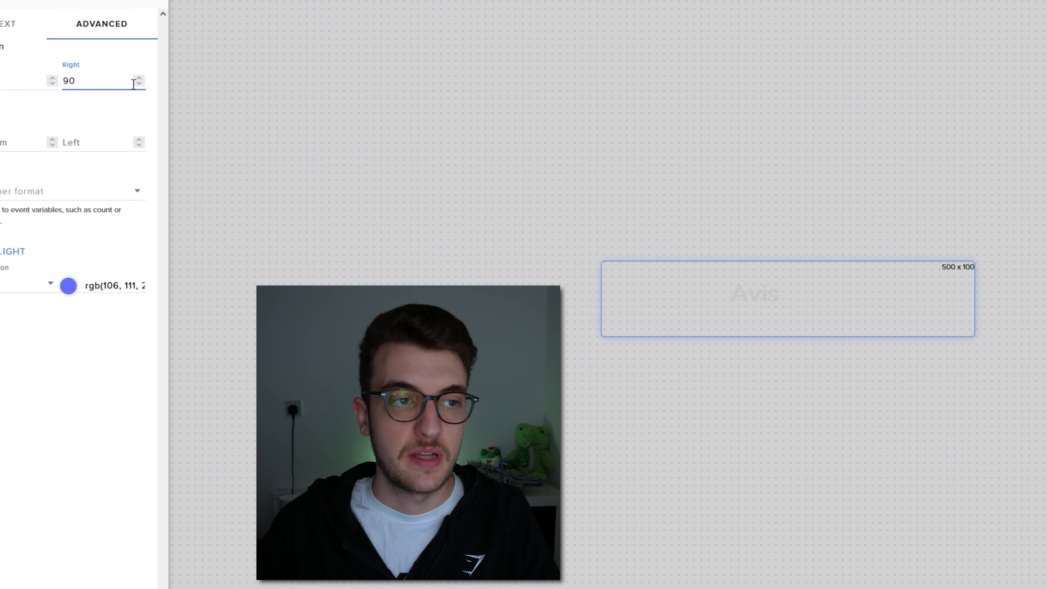
pyautogui.click(139, 79)
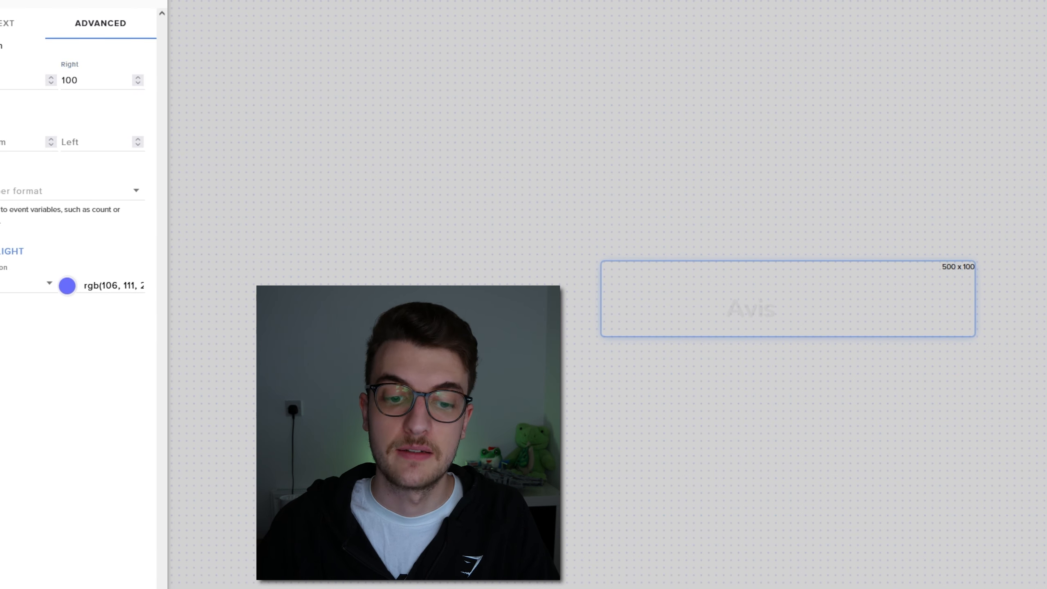
# Step: Emulate a follower event and fine-tune the follower alert text's right margin to 110
pyautogui.click(649, 558)
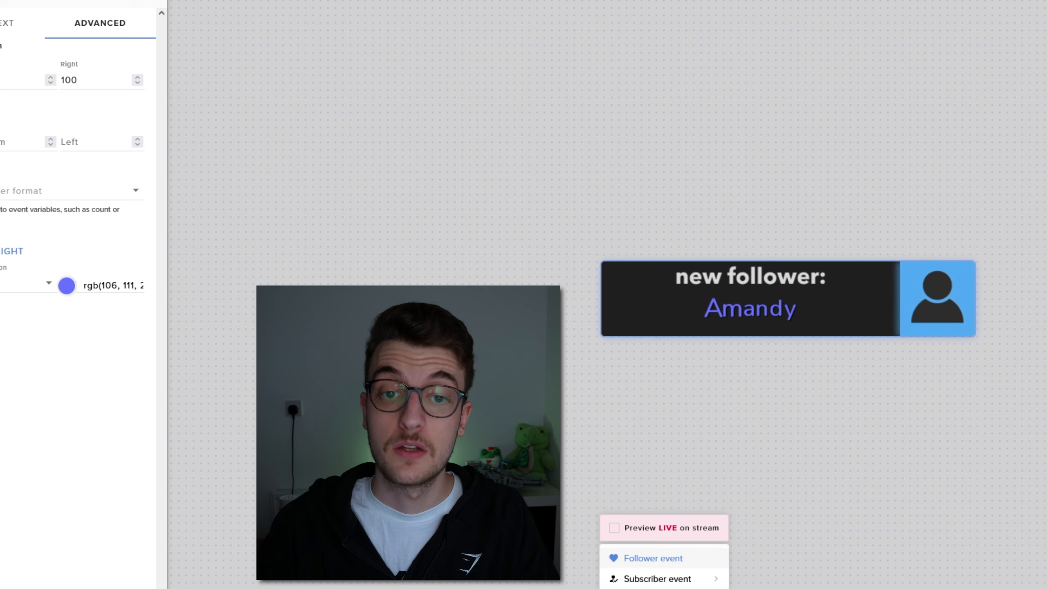
pyautogui.click(138, 82)
pyautogui.doubleClick(138, 82)
pyautogui.click(138, 82)
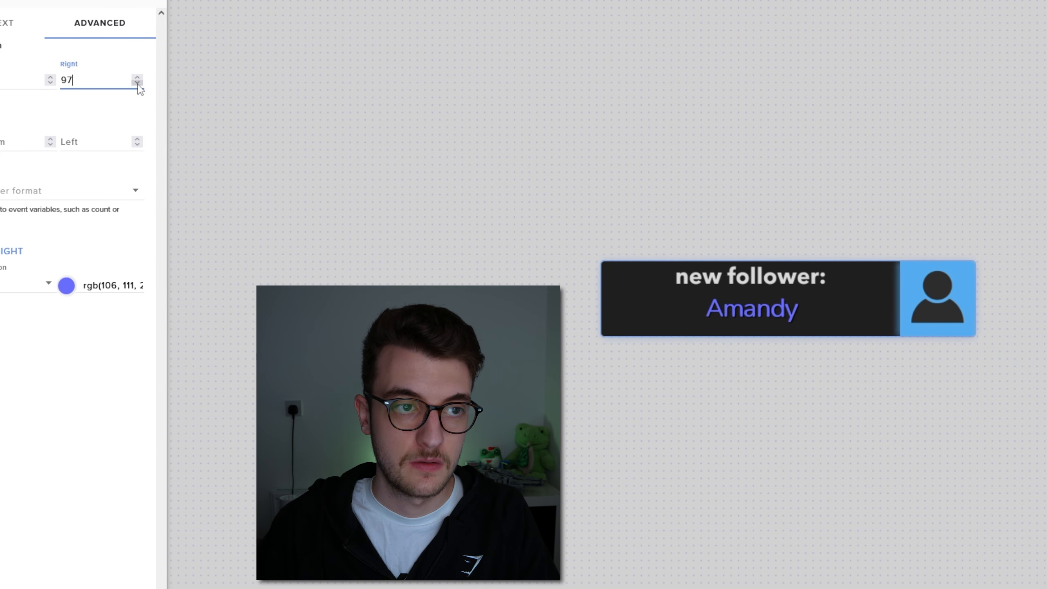
pyautogui.click(137, 77)
pyautogui.tripleClick(138, 77)
pyautogui.doubleClick(137, 78)
pyautogui.doubleClick(137, 77)
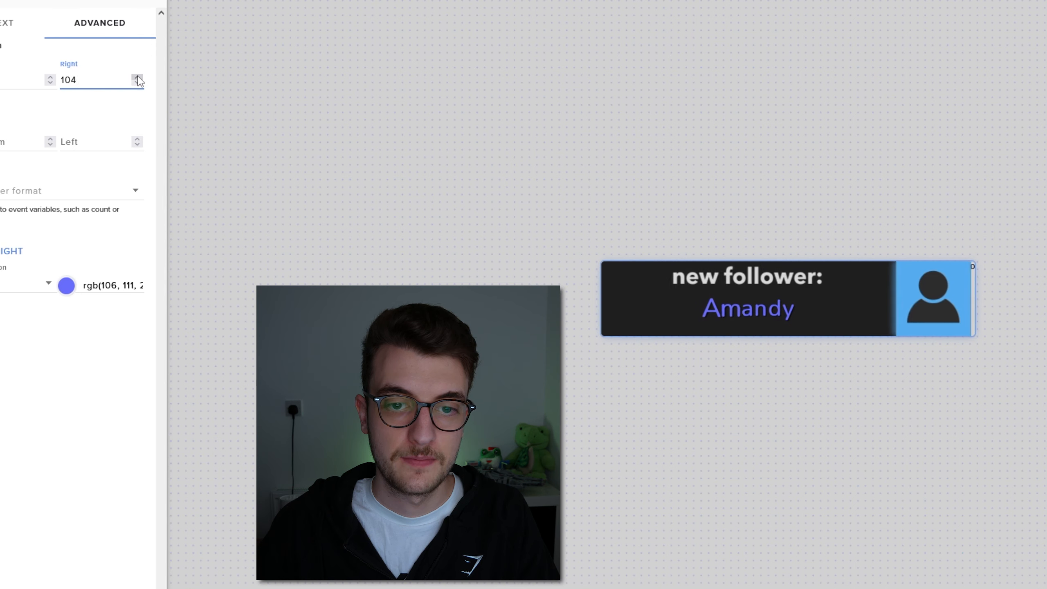
pyautogui.click(138, 78)
pyautogui.doubleClick(138, 77)
pyautogui.tripleClick(138, 77)
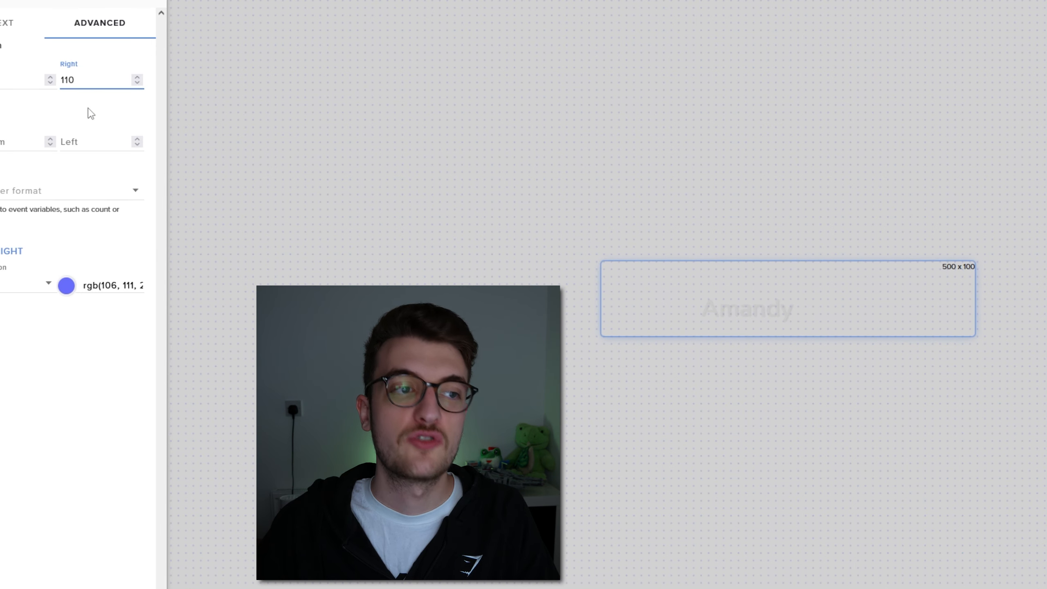
# Step: Set the follower alert text size to 50 and reduce its top margin, testing each change with an emulated follower event
pyautogui.click(8, 23)
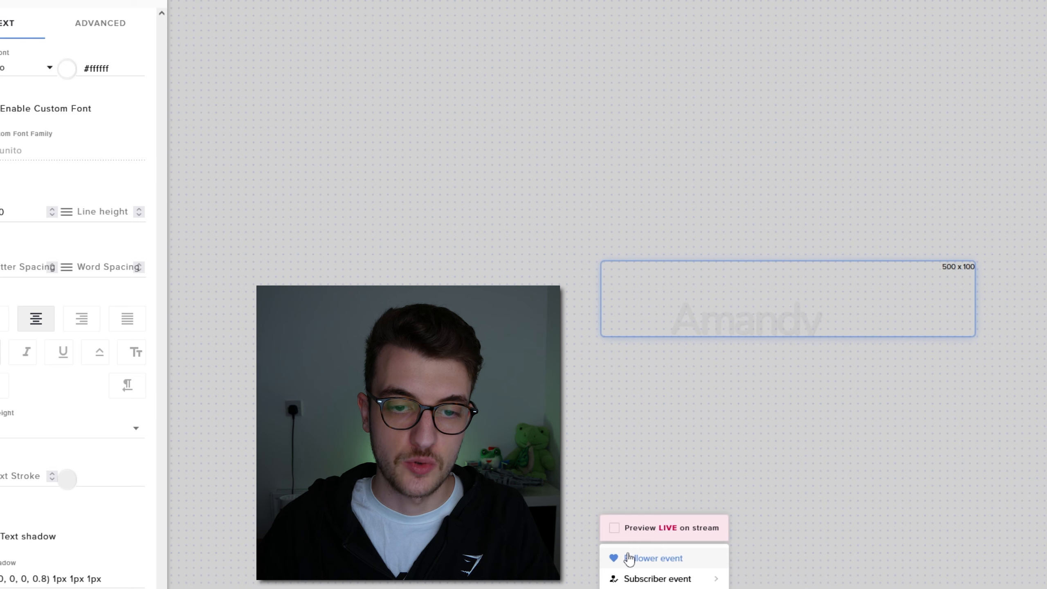
pyautogui.click(630, 559)
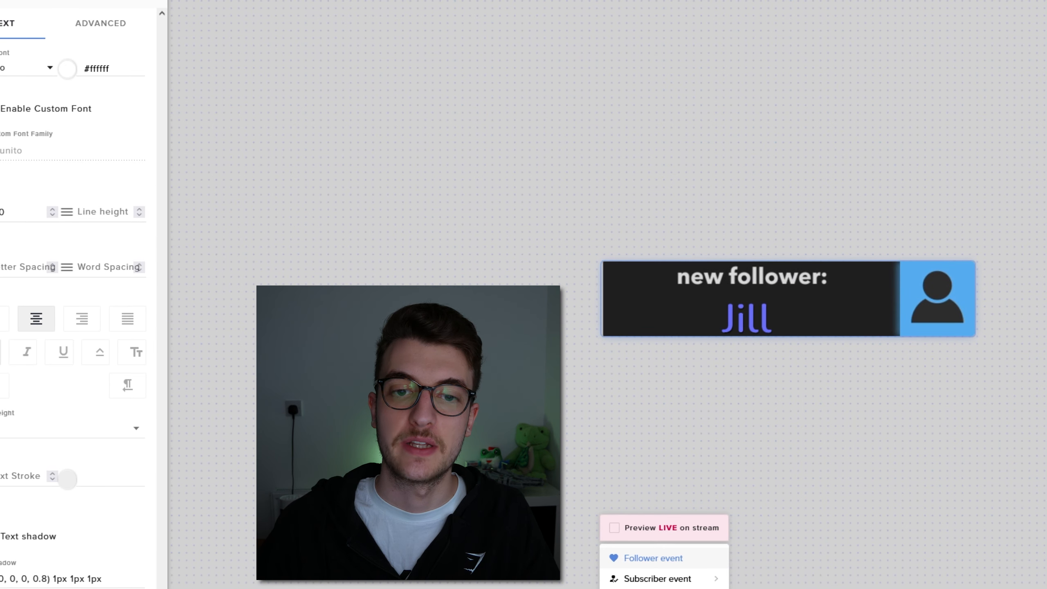
pyautogui.click(88, 29)
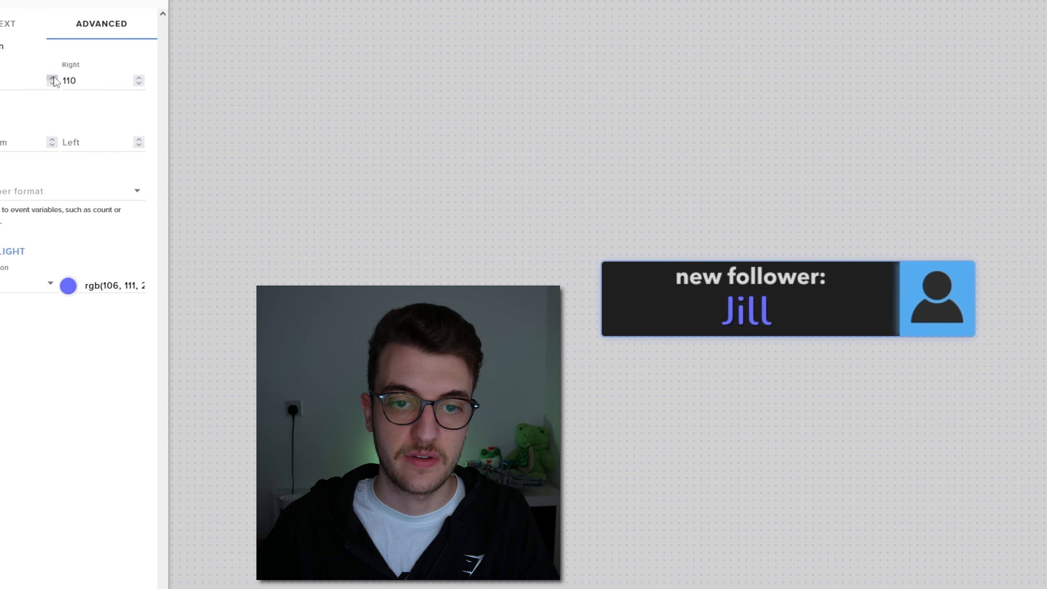
pyautogui.click(17, 23)
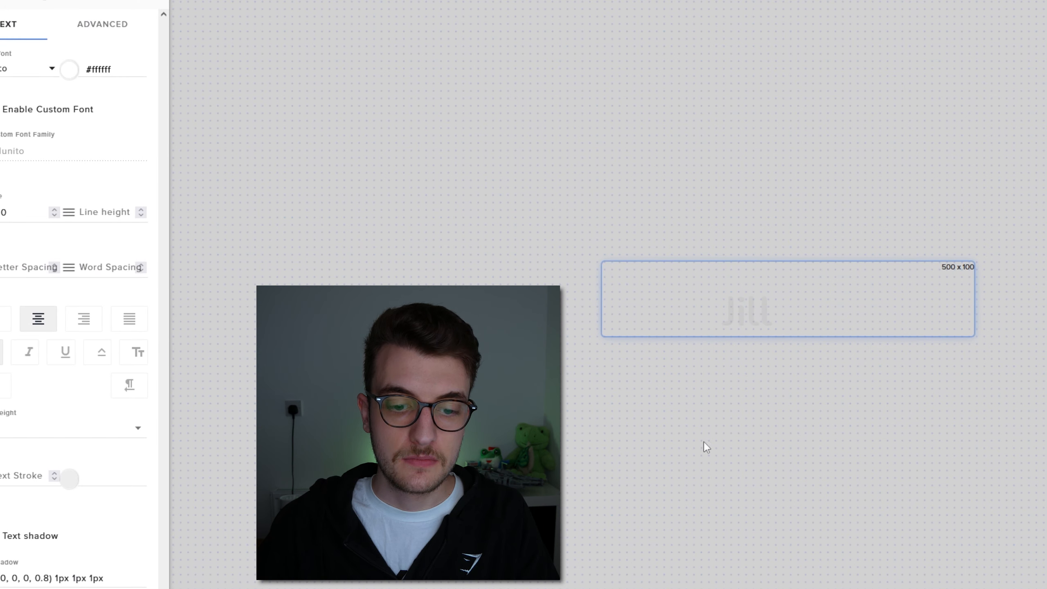
pyautogui.click(651, 562)
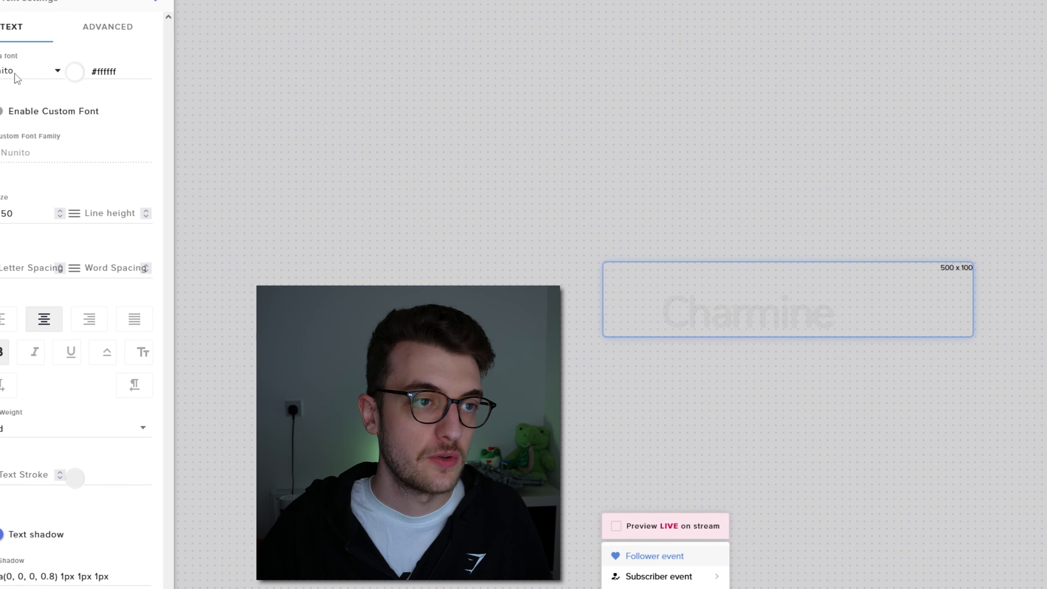
# Step: Change the follower alert text's font to Alatsi and turn on small caps
pyautogui.click(54, 73)
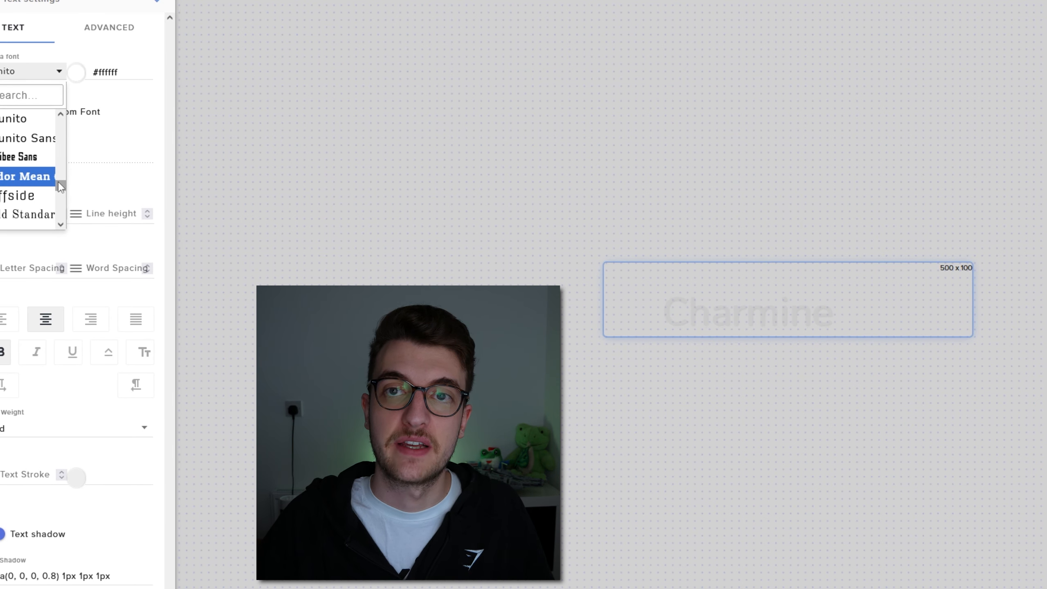
pyautogui.moveTo(60, 187); pyautogui.dragTo(60, 125)
pyautogui.scroll(-1, 46, 199)
pyautogui.scroll(-3, 42, 206)
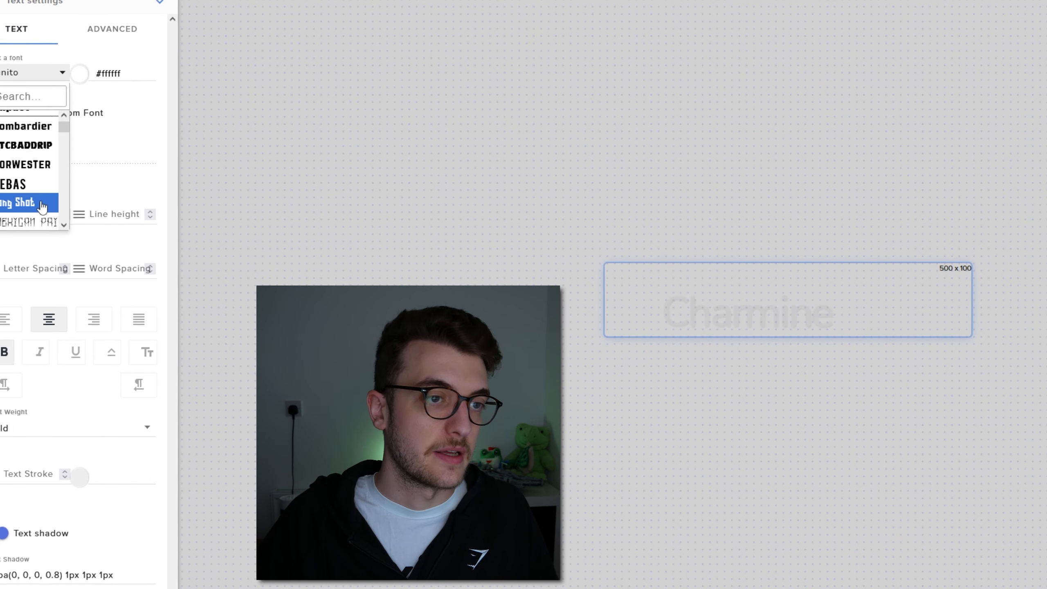
pyautogui.scroll(-6, 44, 206)
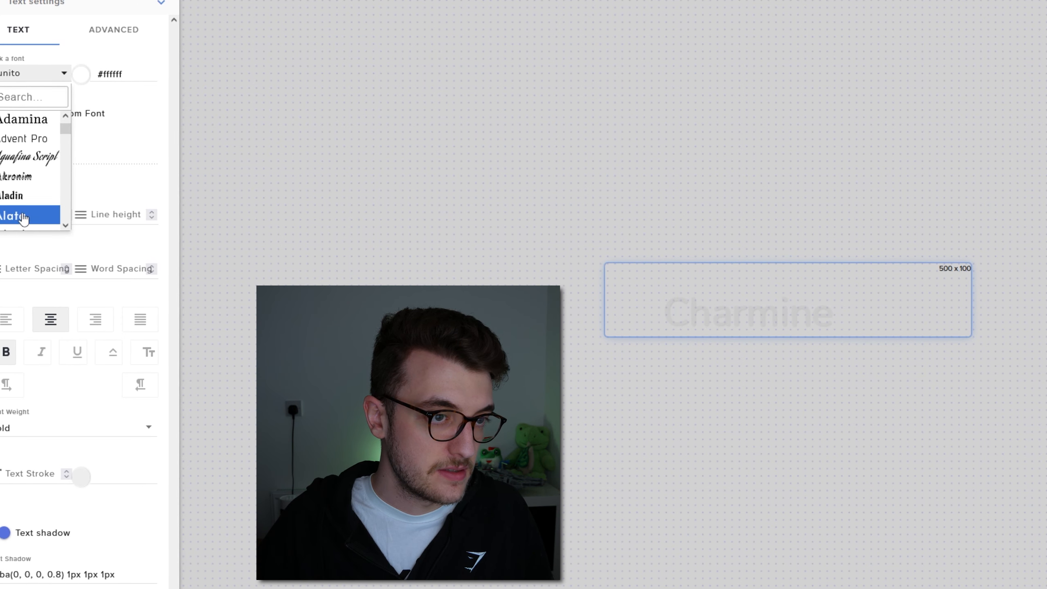
pyautogui.scroll(-1, 25, 204)
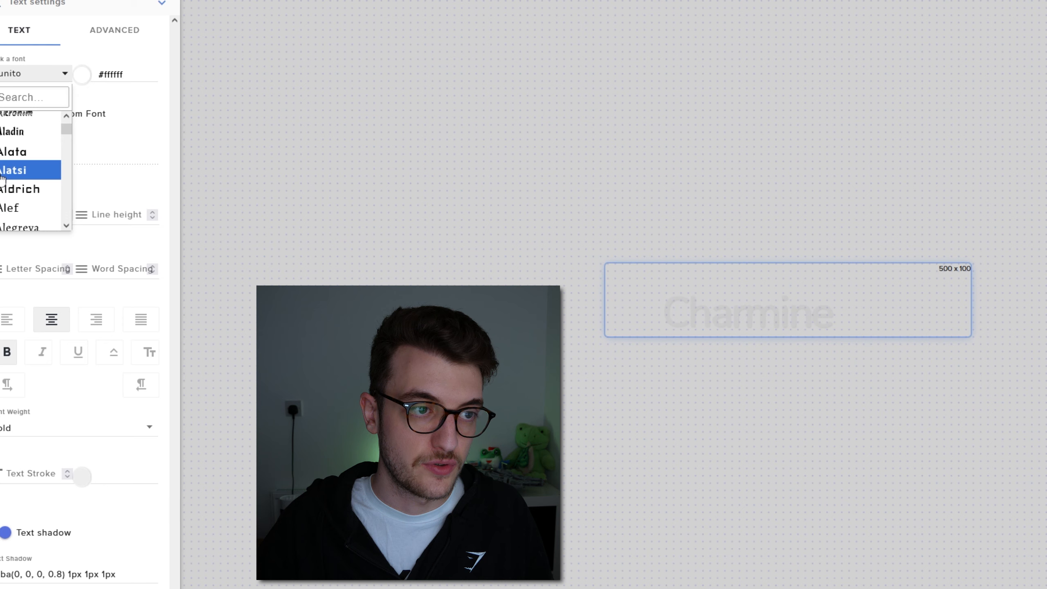
pyautogui.click(33, 174)
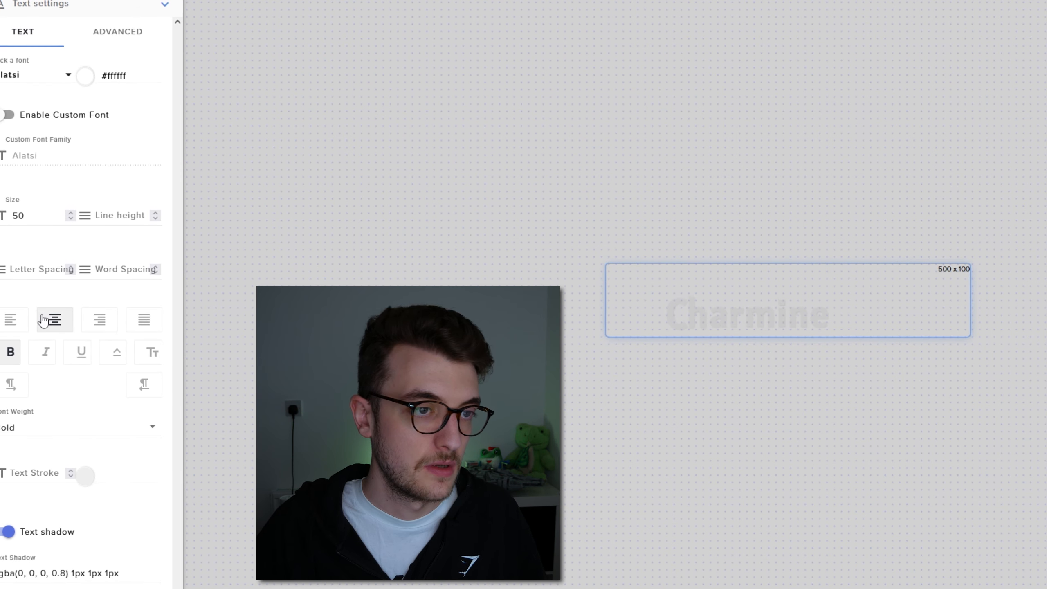
pyautogui.click(150, 355)
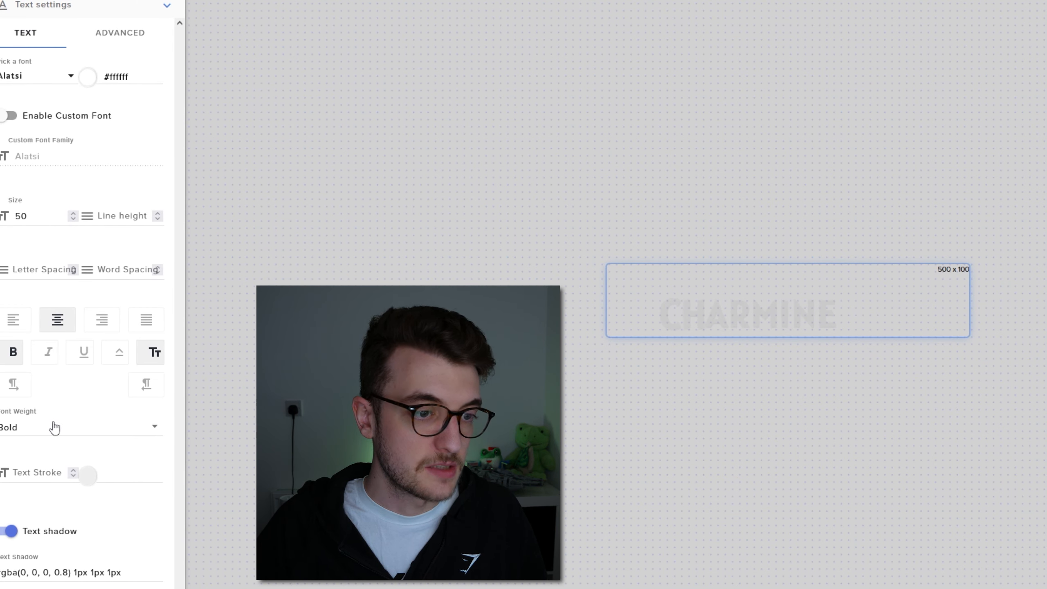
# Step: Give the follower alert text a stroke of 1 in the near-black colour rgb(19, 19, 19)
pyautogui.click(45, 473)
pyautogui.click(61, 492)
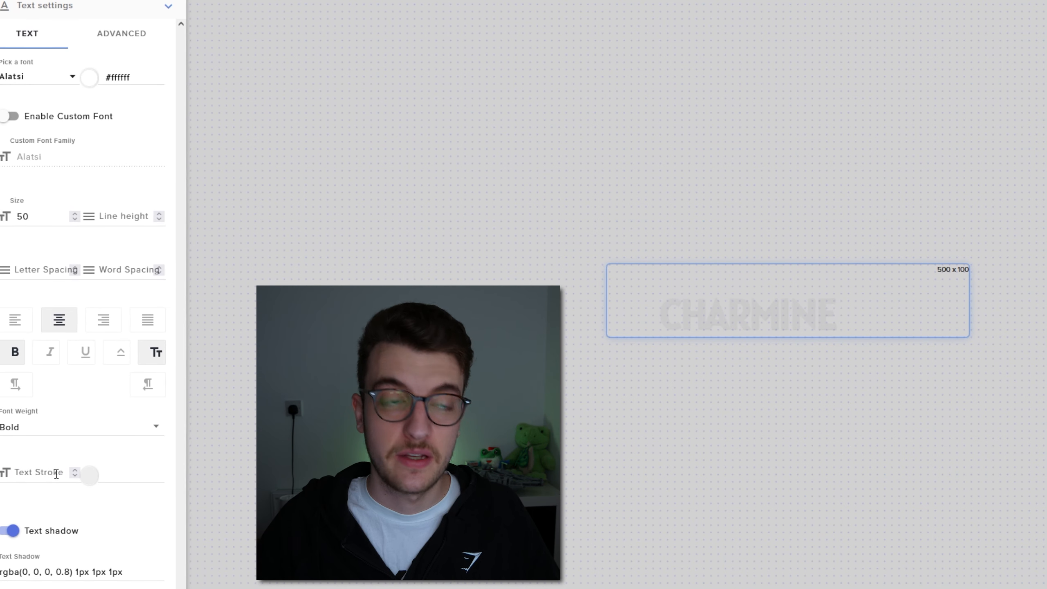
pyautogui.click(73, 474)
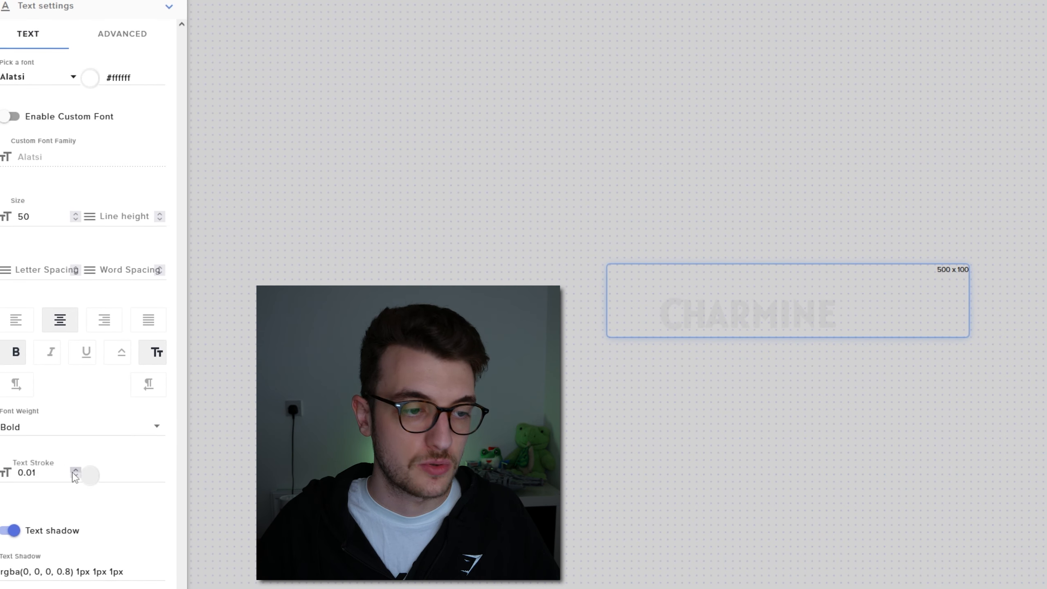
pyautogui.moveTo(49, 474); pyautogui.dragTo(4, 473)
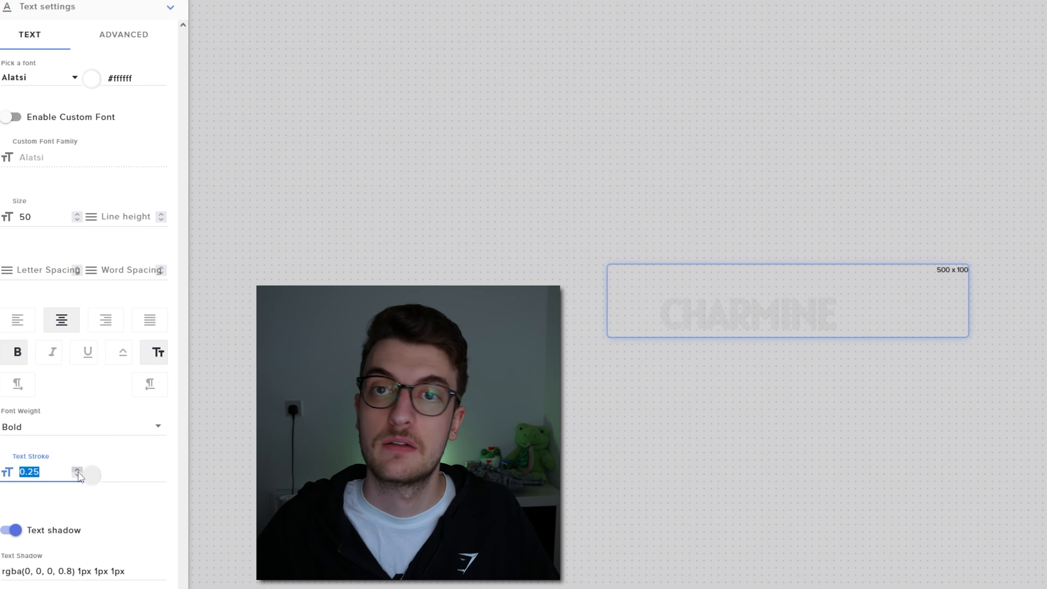
pyautogui.click(79, 471)
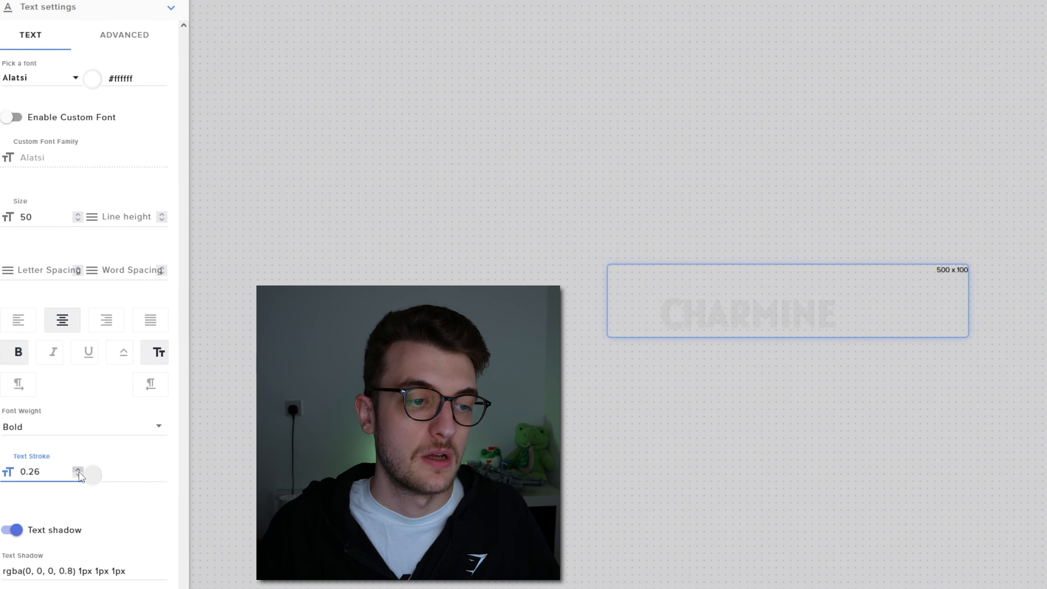
pyautogui.moveTo(66, 474); pyautogui.dragTo(18, 521)
pyautogui.write('1')
pyautogui.click(94, 511)
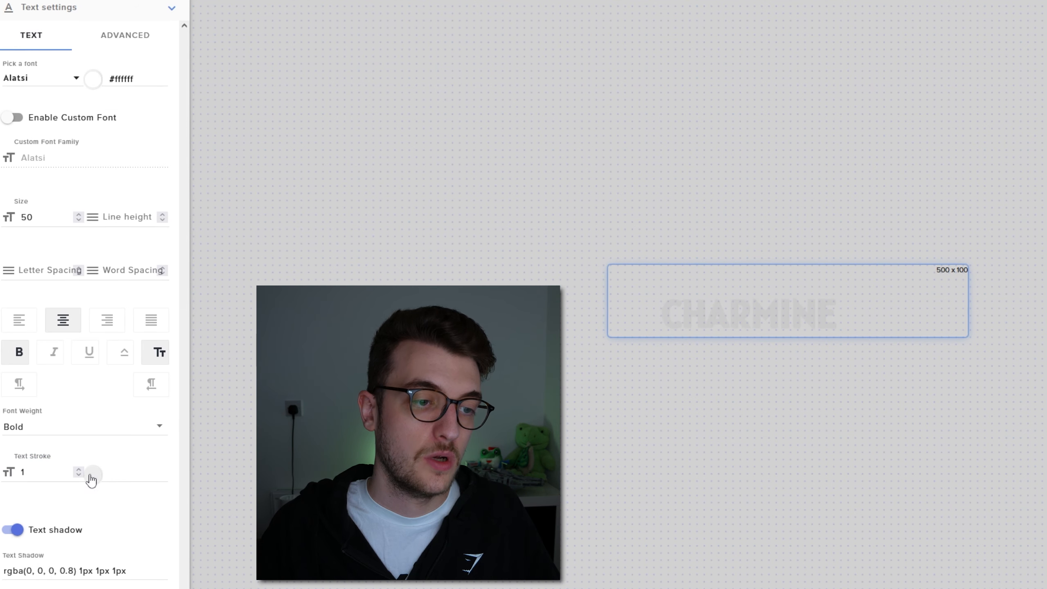
pyautogui.click(90, 477)
pyautogui.click(109, 557)
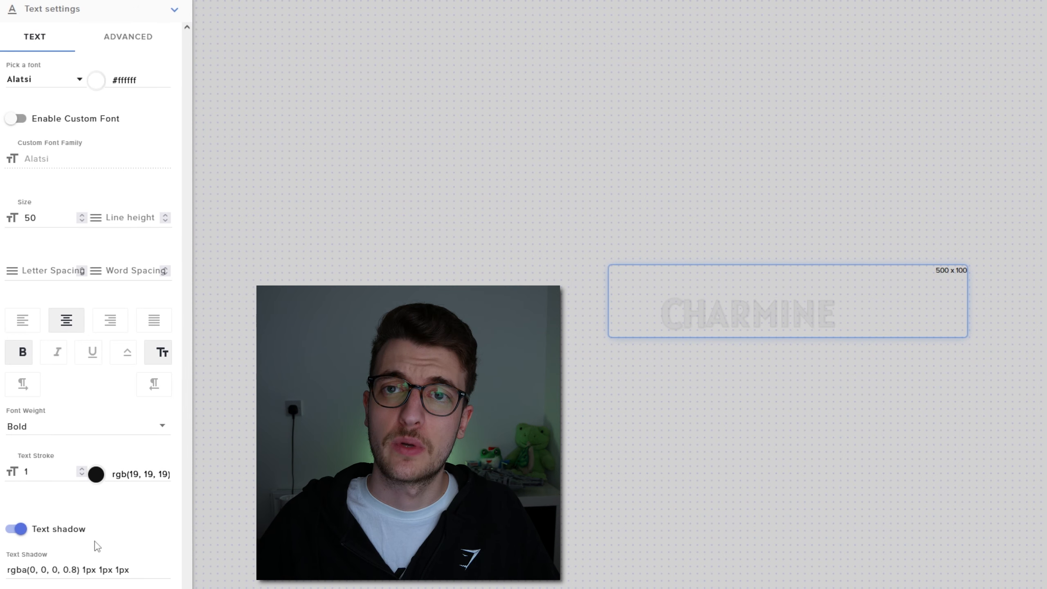
# Step: Reset the follower alert's text shadow and set it to rgb(0, 0, 0) 2px 2px 2px
pyautogui.click(120, 532)
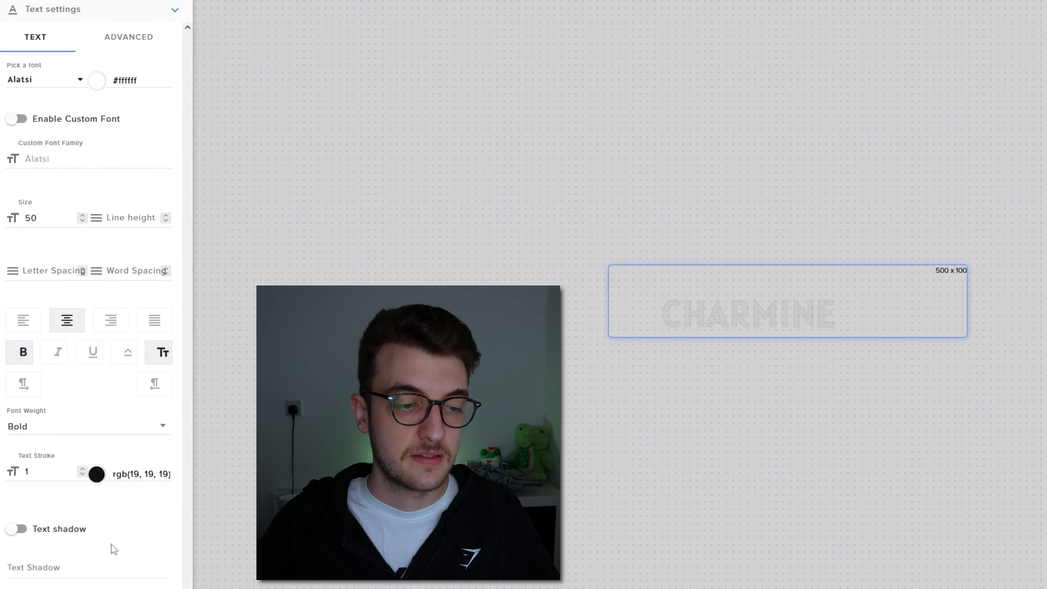
pyautogui.click(23, 527)
pyautogui.click(23, 527)
pyautogui.click(23, 527)
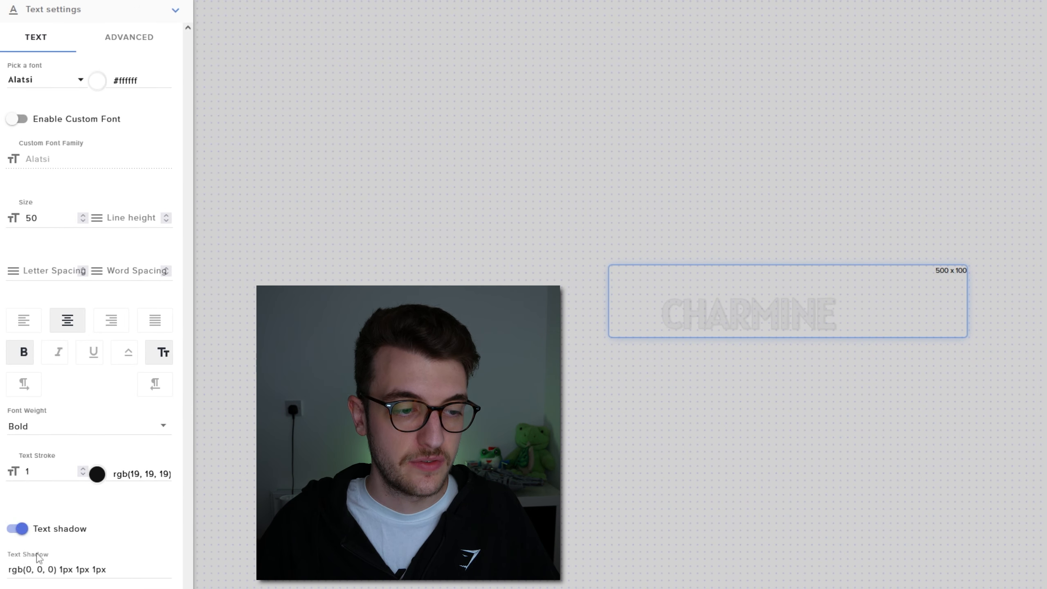
pyautogui.click(62, 575)
pyautogui.press('BackSpace')
pyautogui.write('2px ')
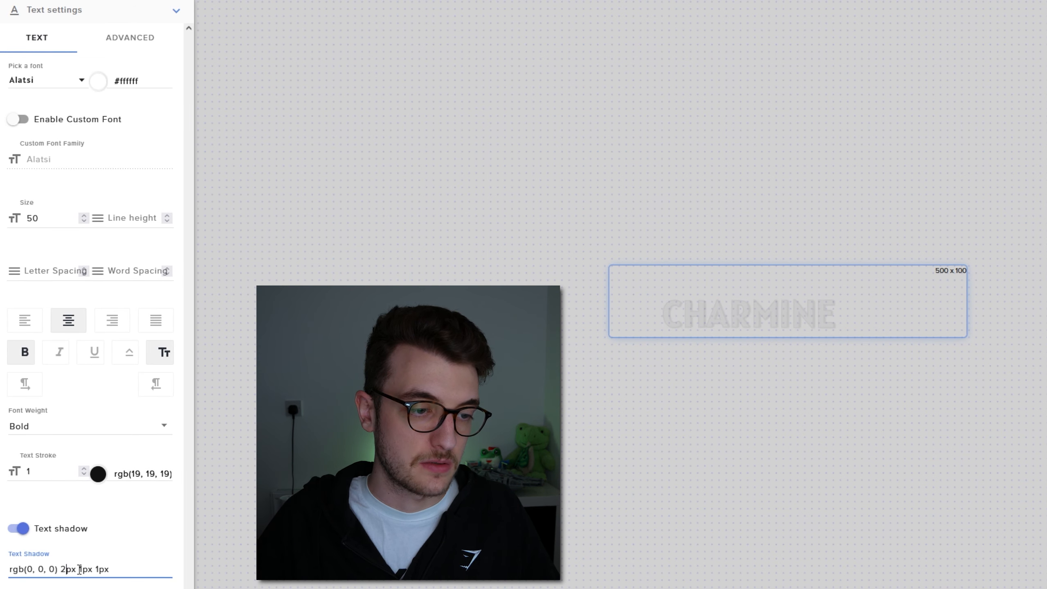
pyautogui.write('2')
pyautogui.press('Tab')
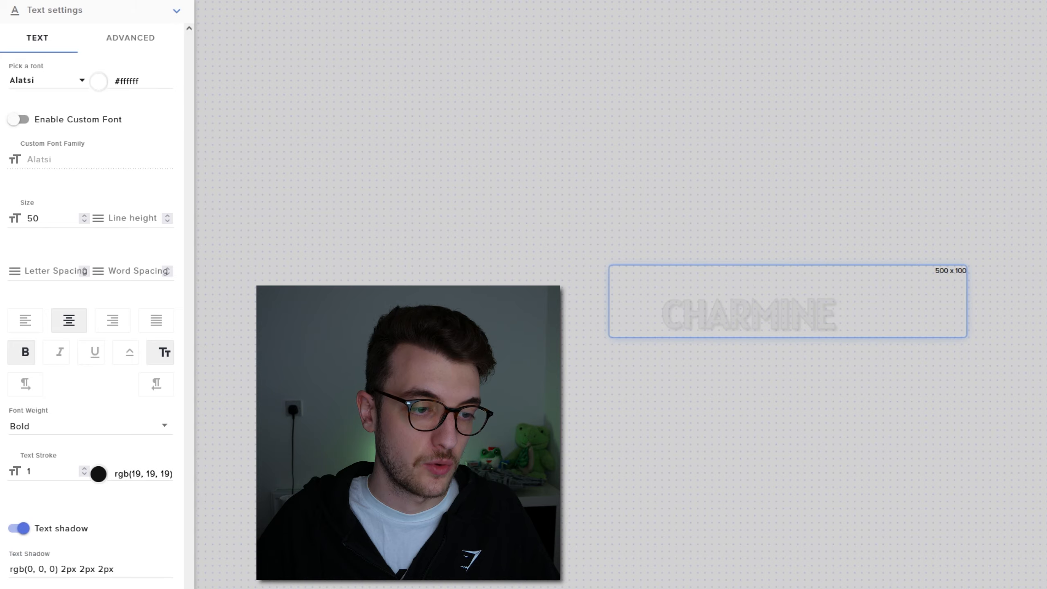
# Step: Change the name highlight colour to light blue and emulate a follower event
pyautogui.scroll(-4, 101, 423)
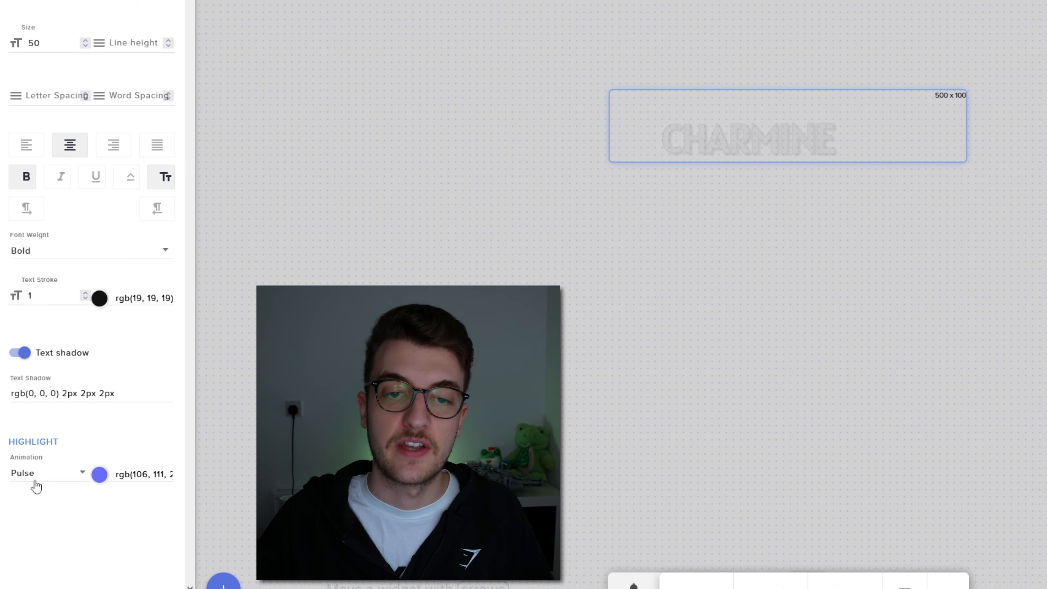
pyautogui.click(100, 475)
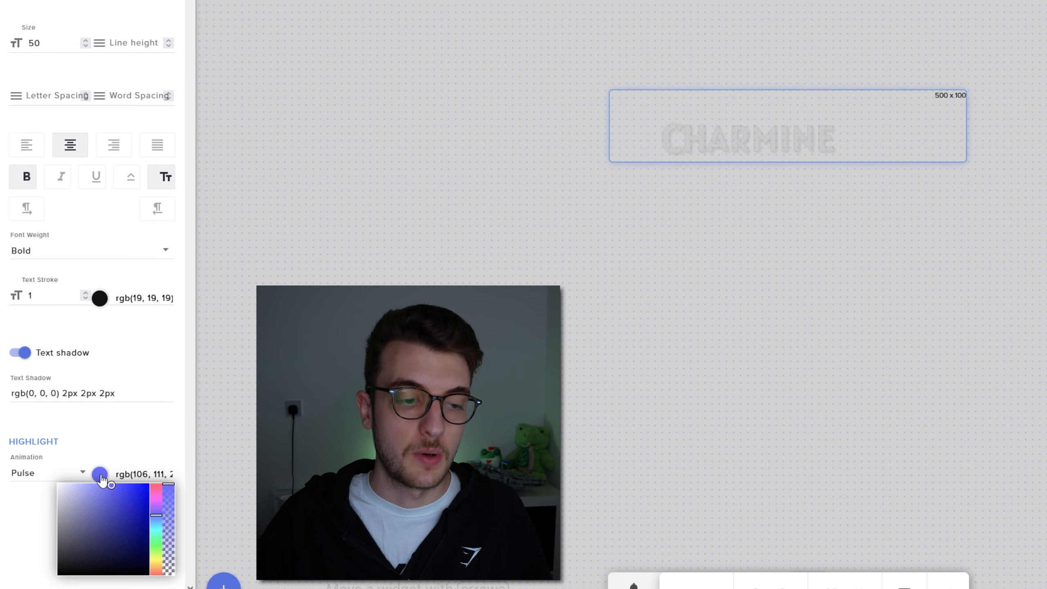
pyautogui.moveTo(157, 515); pyautogui.dragTo(159, 526)
pyautogui.click(130, 433)
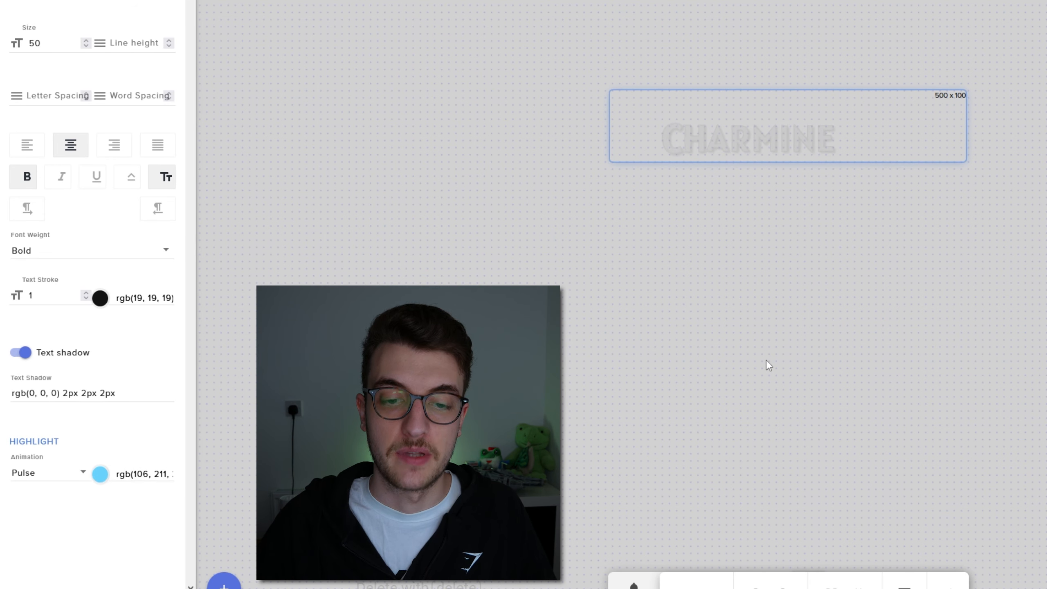
pyautogui.click(634, 583)
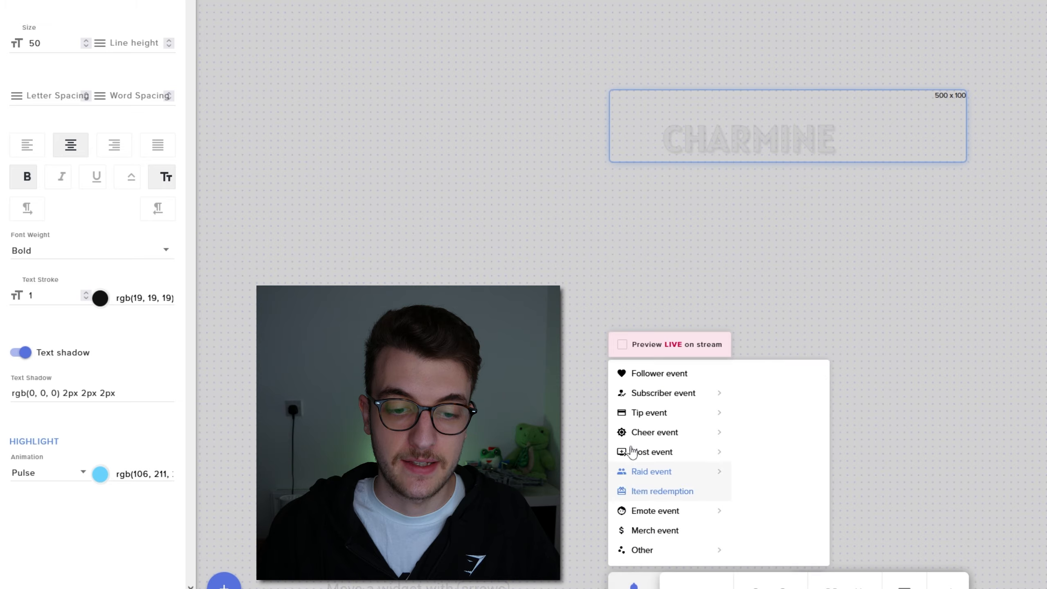
pyautogui.click(645, 374)
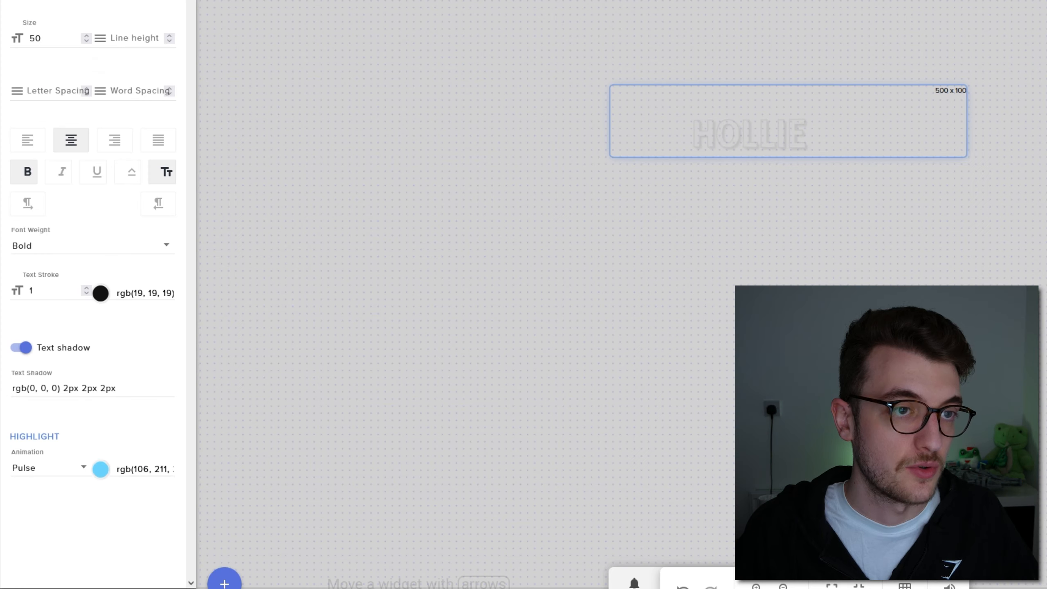
# Step: Open the follower alert's animation settings and set the text enter animation to Fade In
pyautogui.click(119, 64)
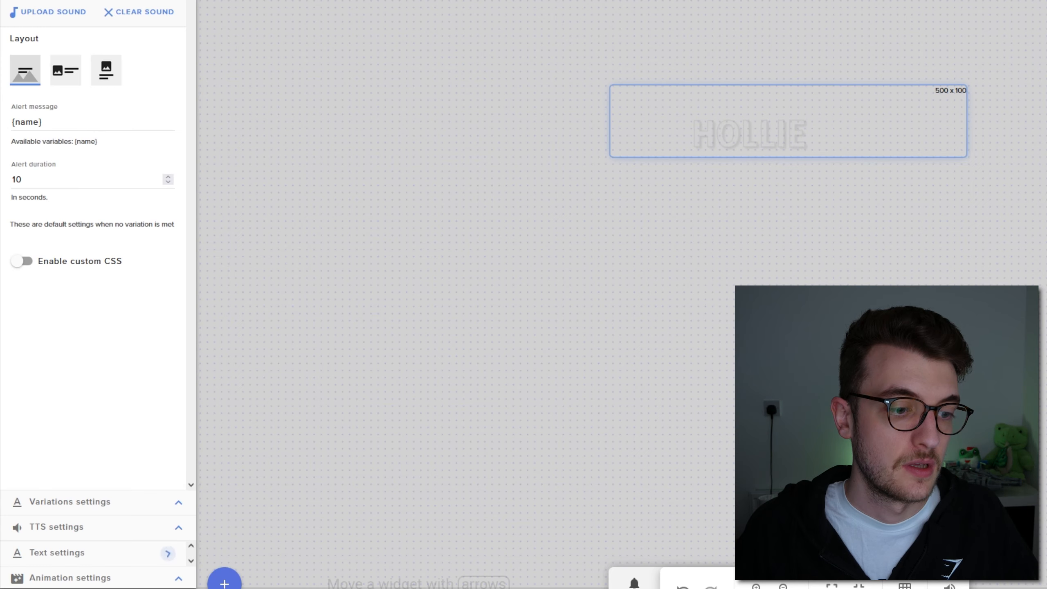
pyautogui.click(158, 554)
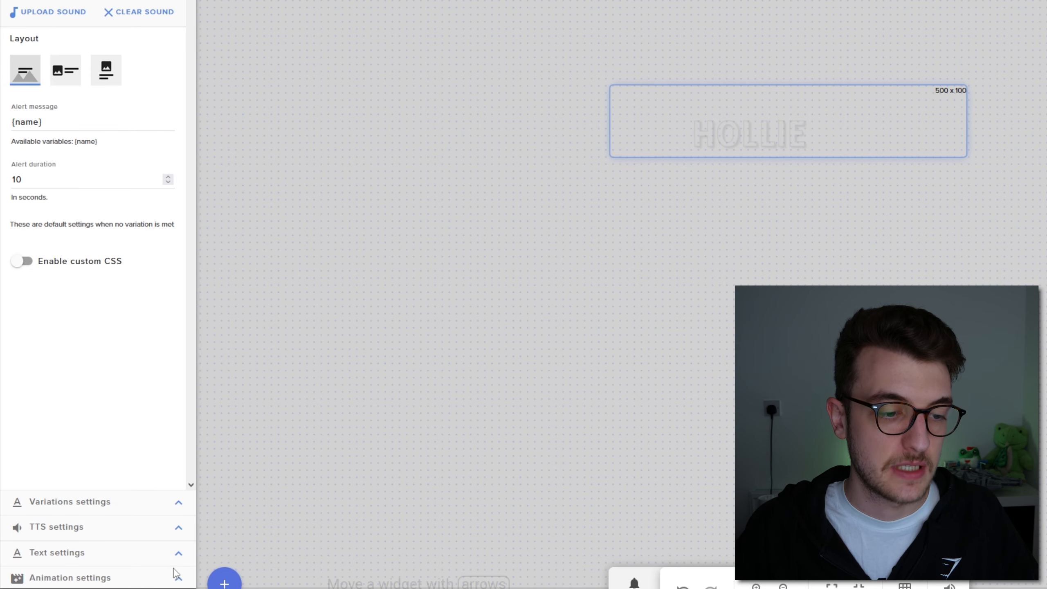
pyautogui.click(175, 575)
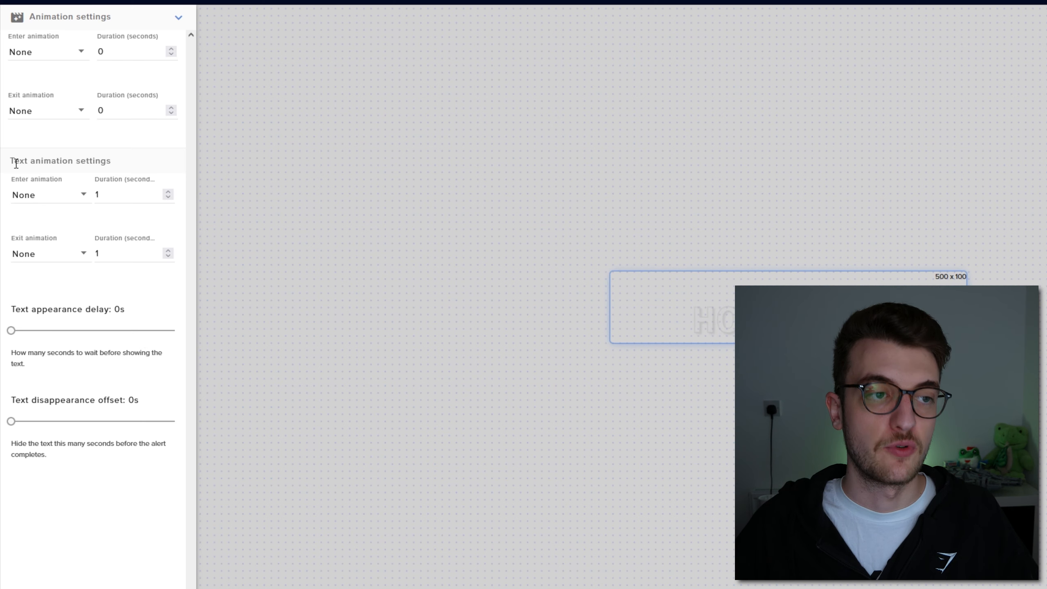
pyautogui.moveTo(12, 161); pyautogui.dragTo(119, 165)
pyautogui.click(80, 160)
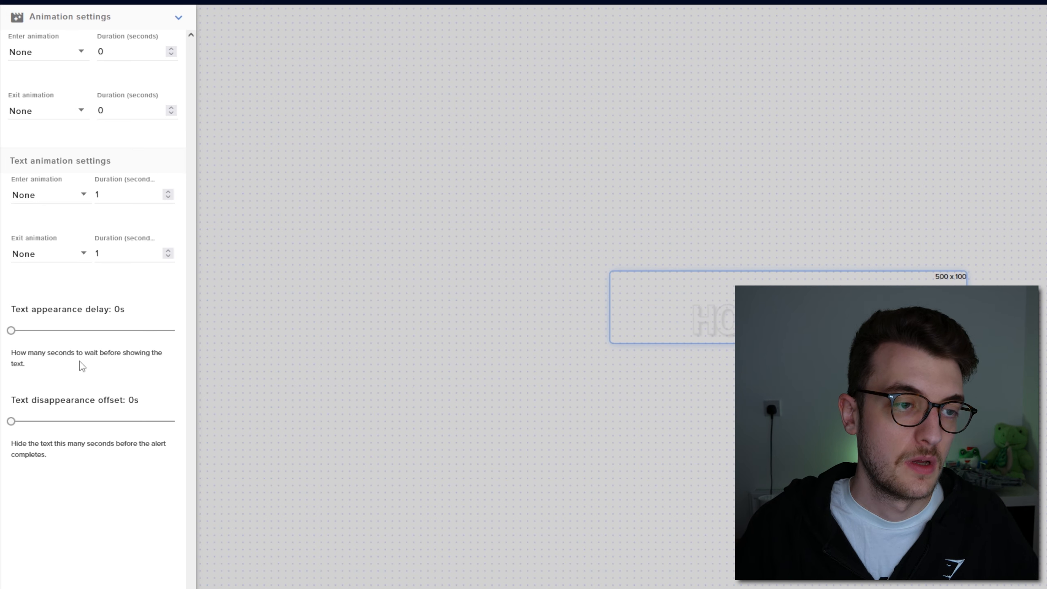
pyautogui.click(70, 196)
pyautogui.scroll(-3, 56, 252)
pyautogui.click(57, 258)
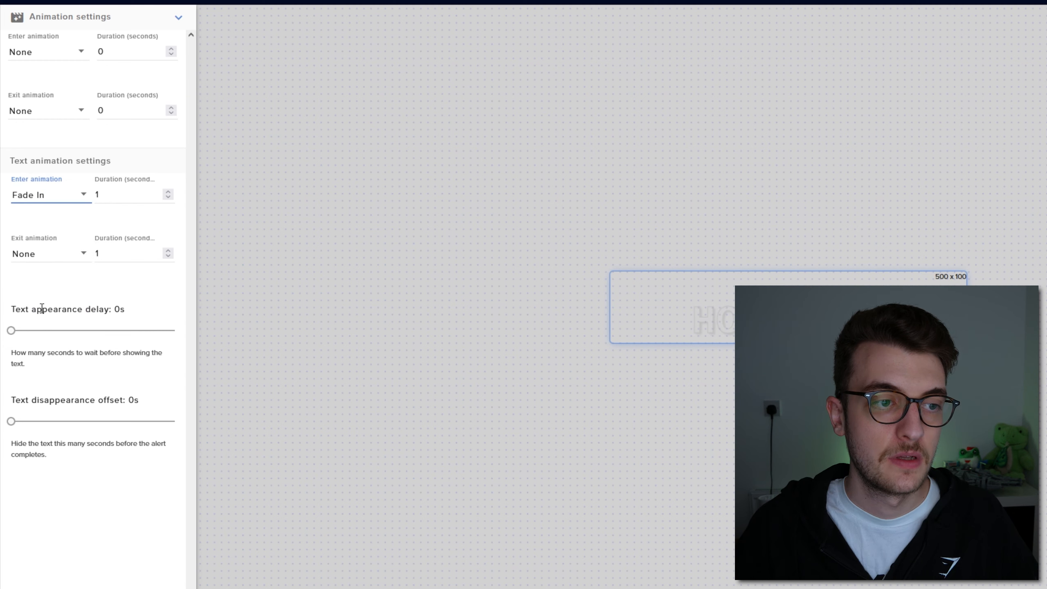
# Step: Set the text appearance delay to 1 s and the text exit animation to Slide Out Left, and preview with a follower event
pyautogui.moveTo(11, 332); pyautogui.dragTo(31, 335)
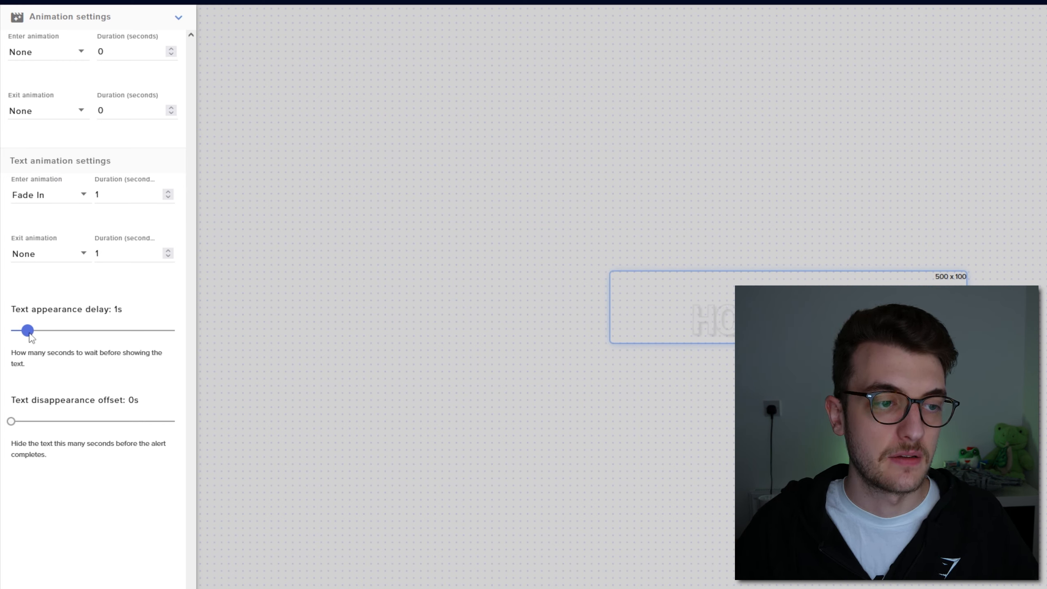
pyautogui.click(41, 258)
pyautogui.scroll(-10, 56, 320)
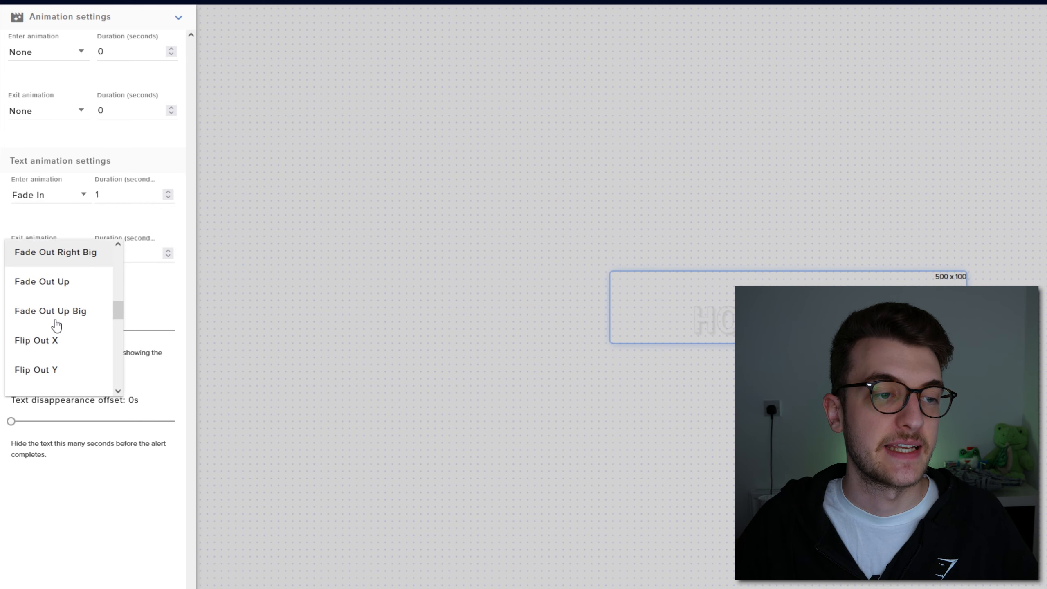
pyautogui.scroll(-12, 56, 324)
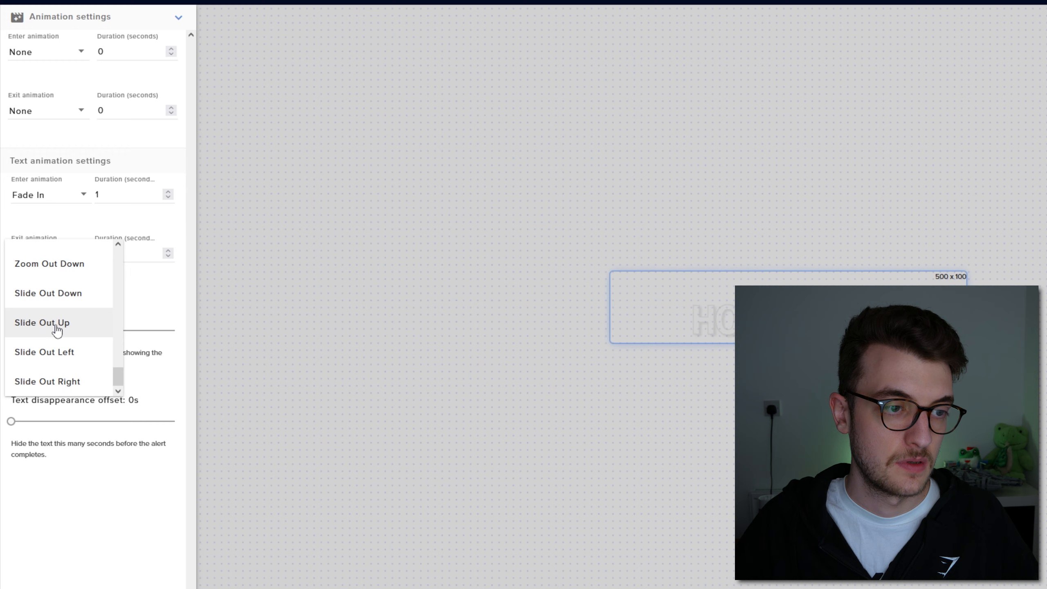
pyautogui.click(53, 356)
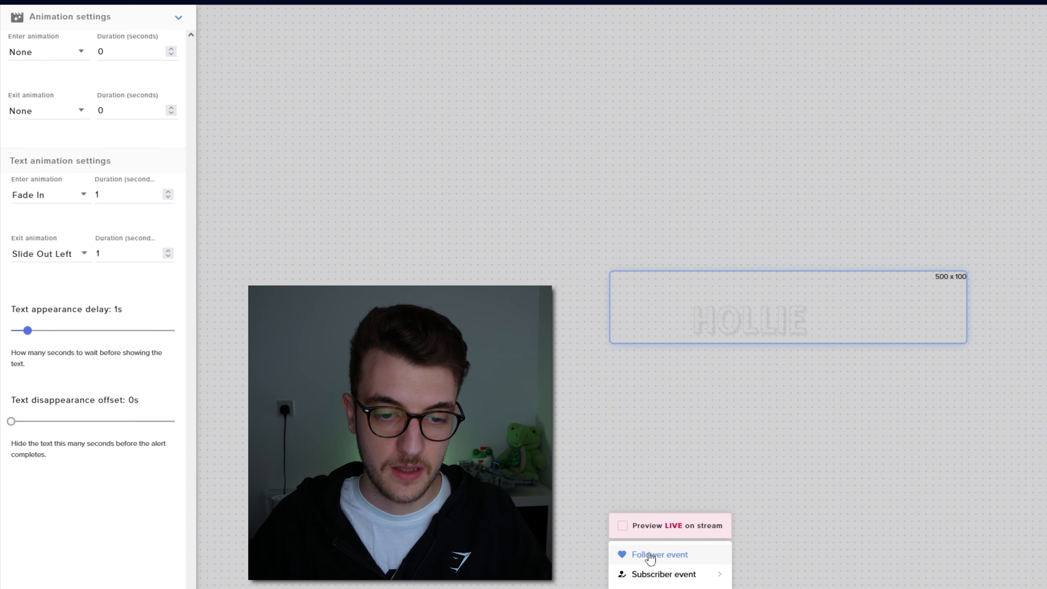
pyautogui.click(649, 556)
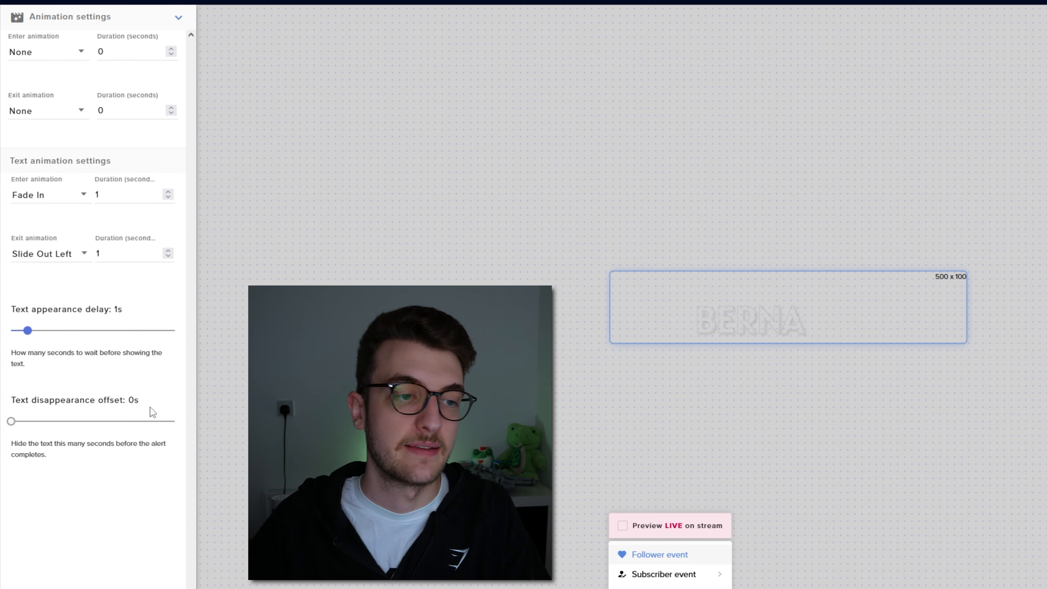
# Step: Set the text disappearance offset to 0.5 s and the text appearance delay to 2 s, and preview with a follower event
pyautogui.click(13, 421)
pyautogui.moveTo(18, 423); pyautogui.dragTo(22, 422)
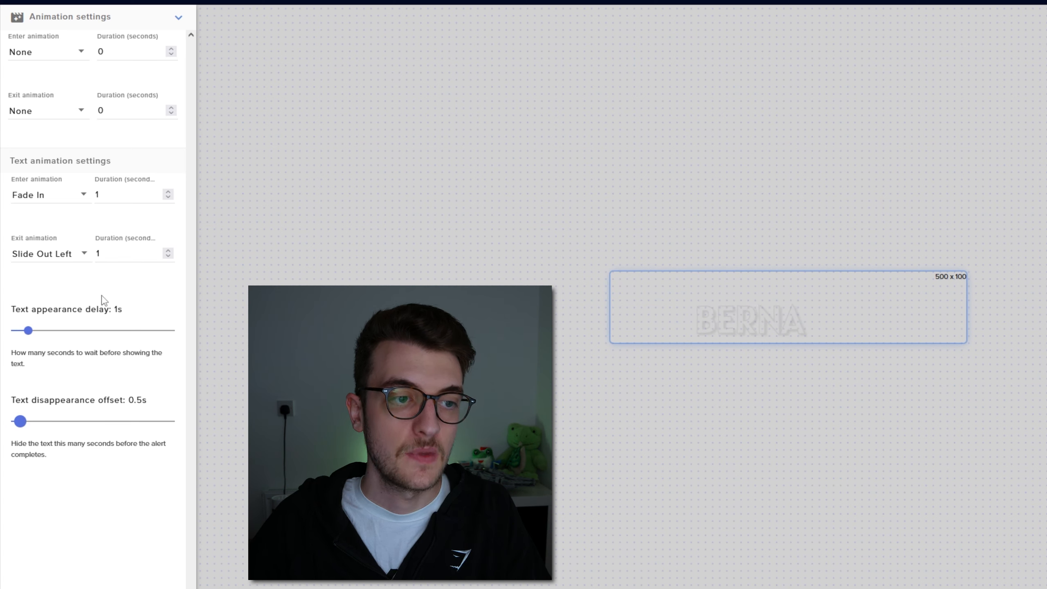
pyautogui.moveTo(33, 333); pyautogui.dragTo(38, 334)
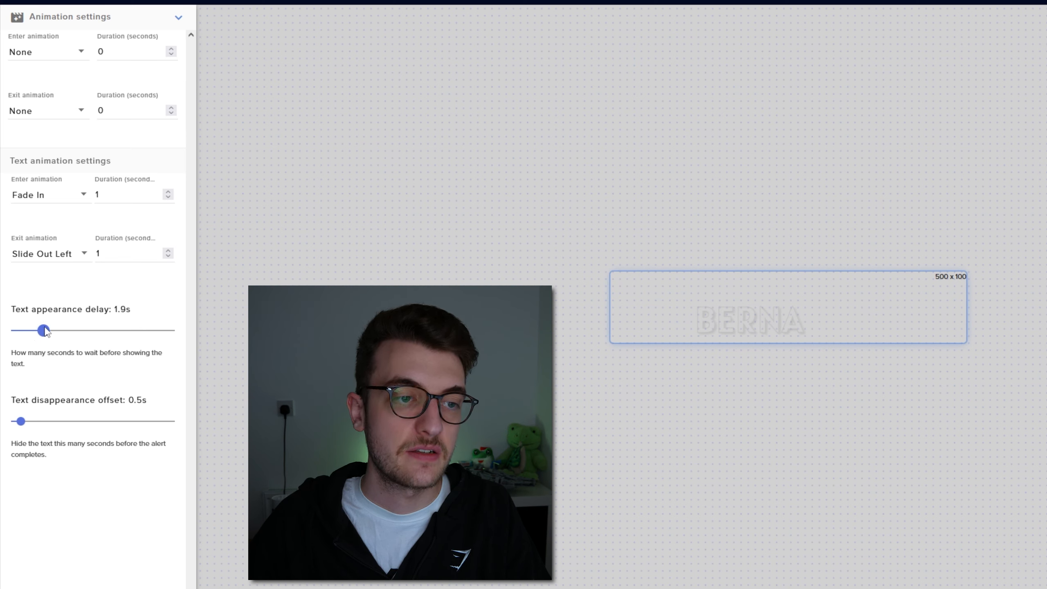
pyautogui.moveTo(46, 332); pyautogui.dragTo(47, 331)
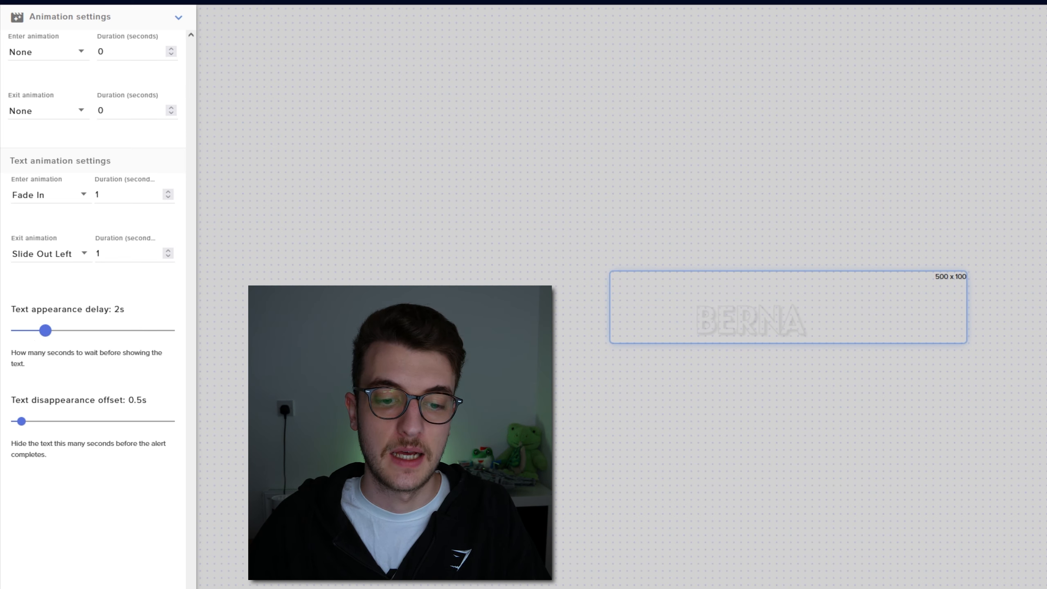
pyautogui.click(643, 588)
pyautogui.click(648, 556)
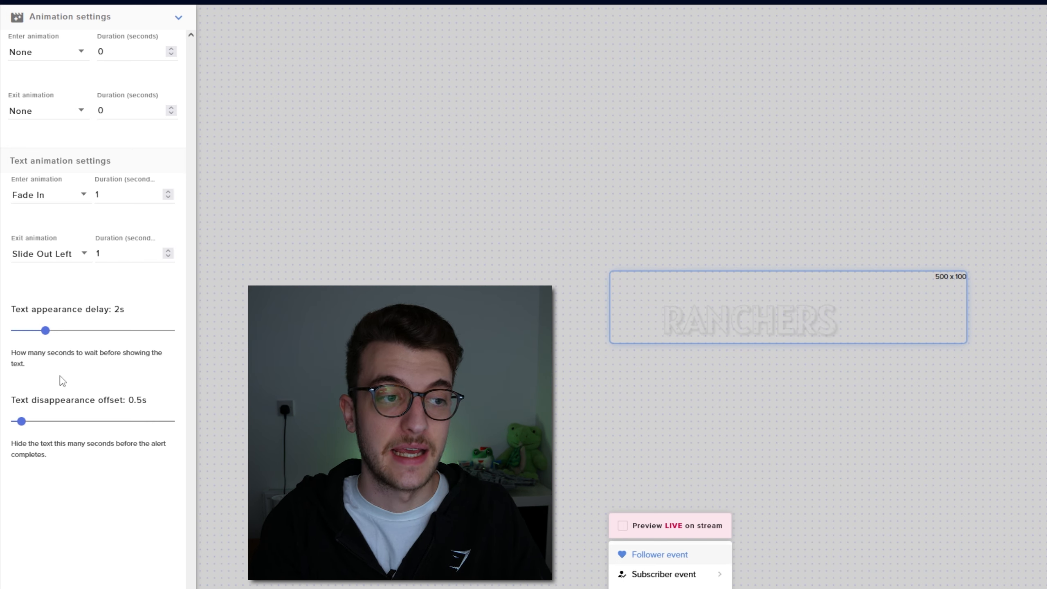
pyautogui.click(83, 259)
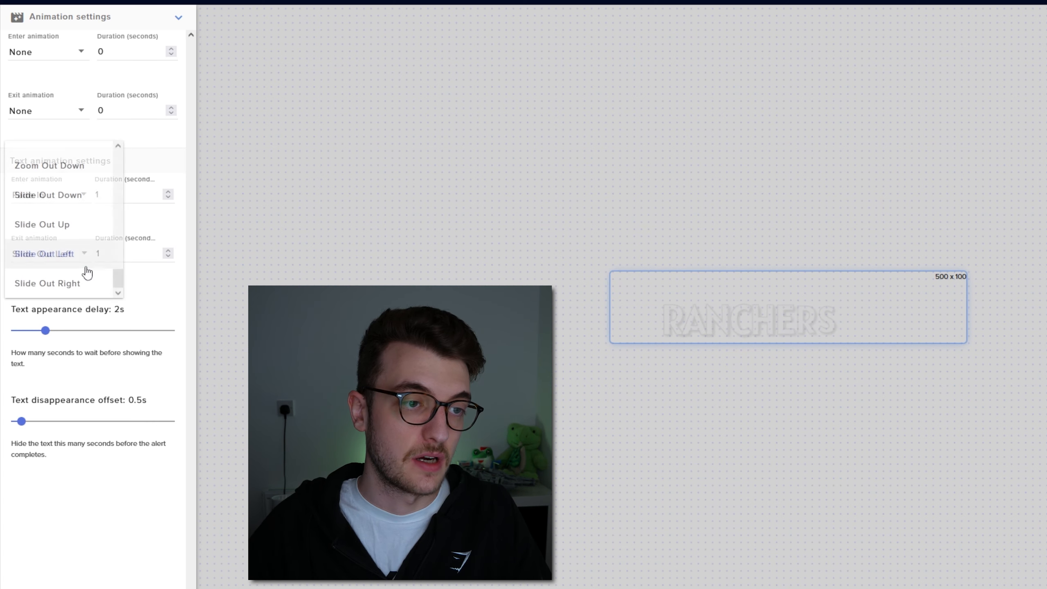
pyautogui.moveTo(117, 275); pyautogui.dragTo(127, 160)
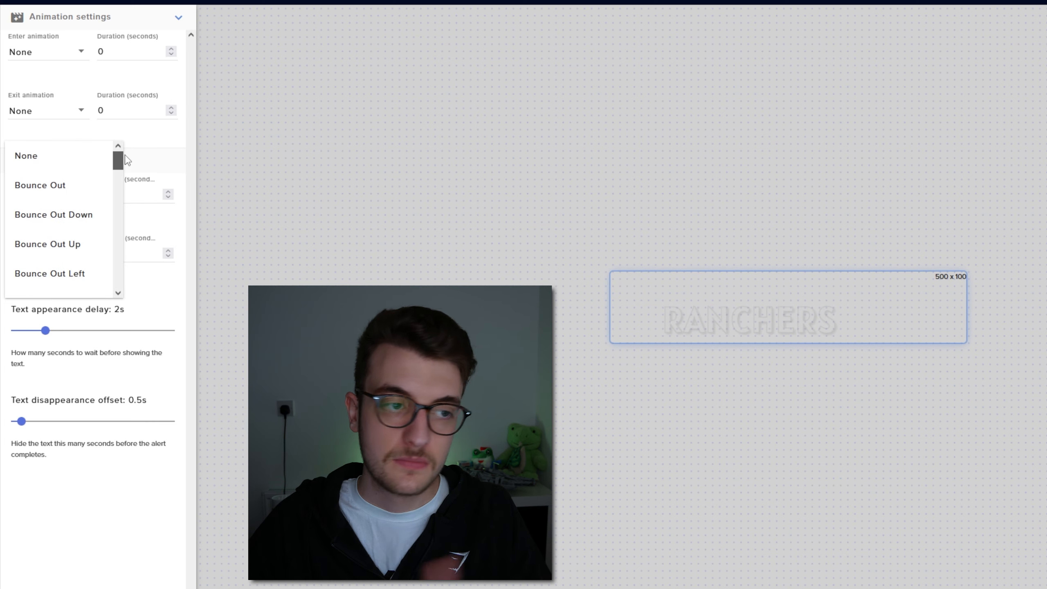
pyautogui.click(117, 493)
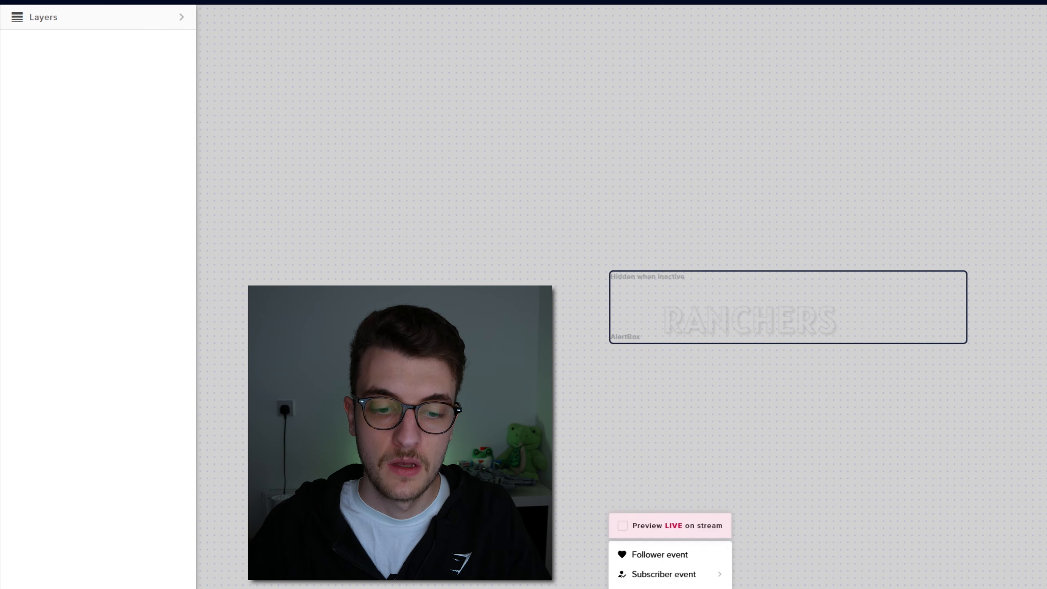
# Step: Emulate a follower event to watch the complete follower alert
pyautogui.click(660, 574)
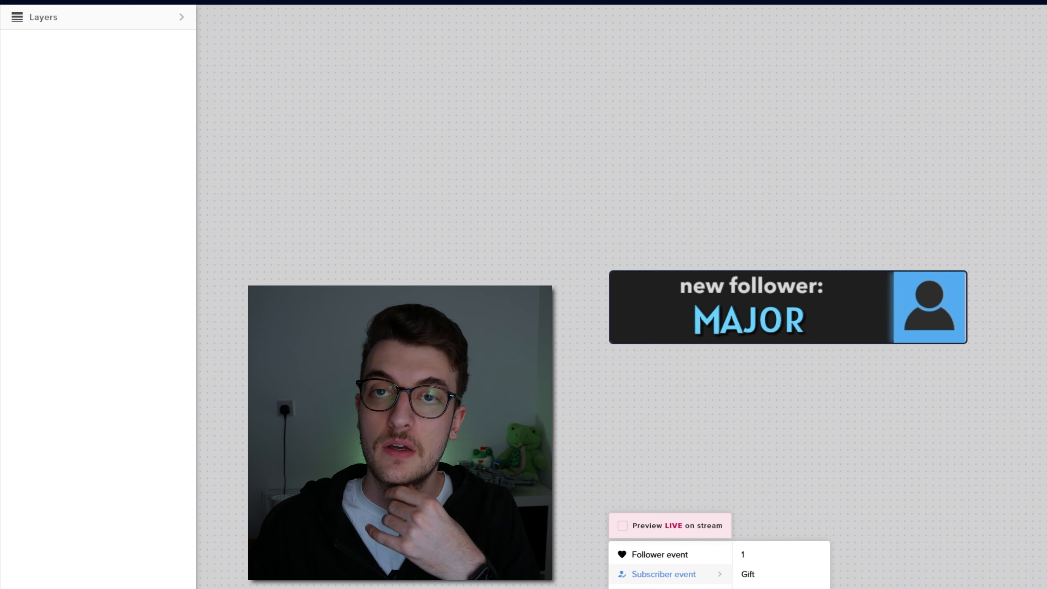
pyautogui.click(594, 424)
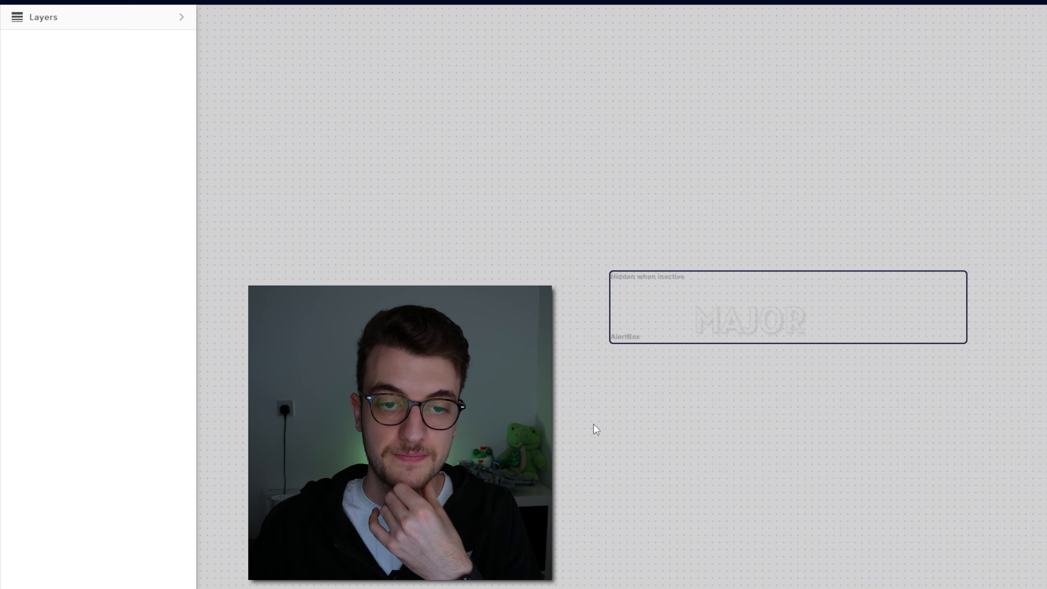
# Step: Open the follower alert's advanced settings in AlertBox 1 and emulate a subscriber event to view the default alert
pyautogui.click(170, 25)
pyautogui.click(65, 78)
pyautogui.click(104, 120)
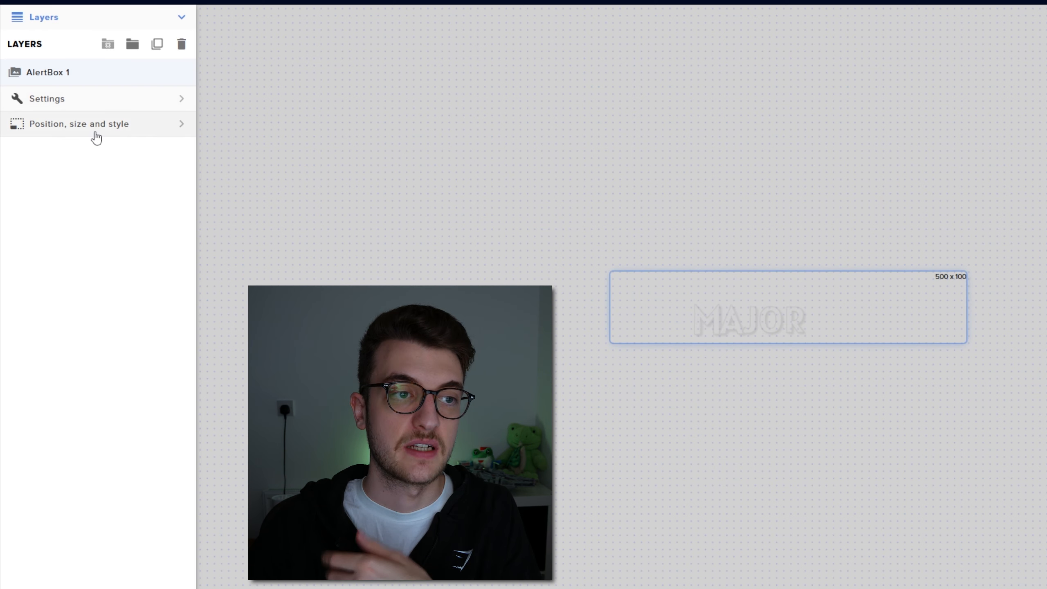
pyautogui.click(97, 100)
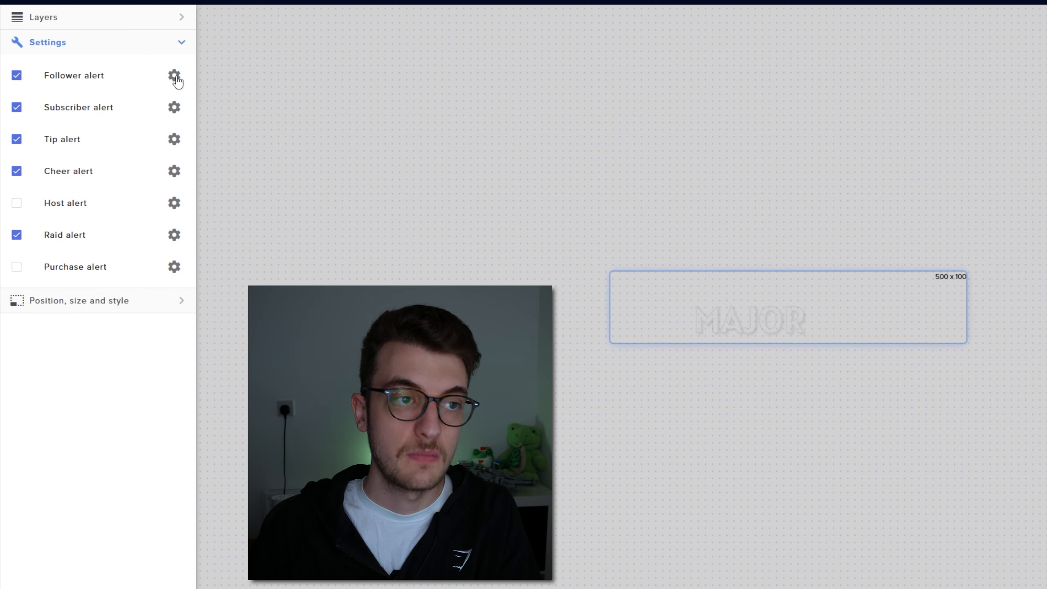
pyautogui.click(175, 77)
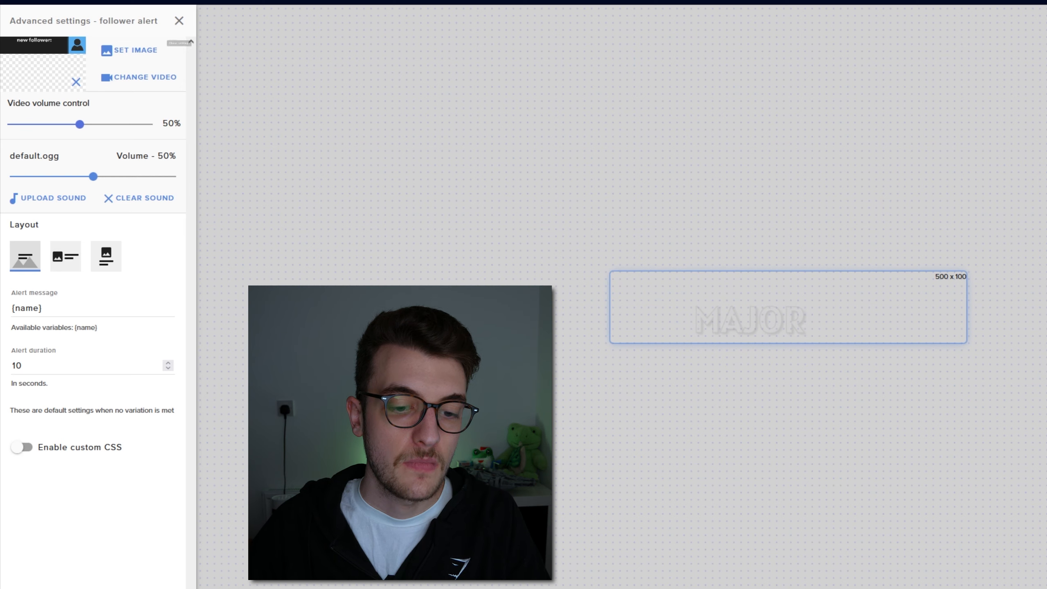
pyautogui.click(647, 588)
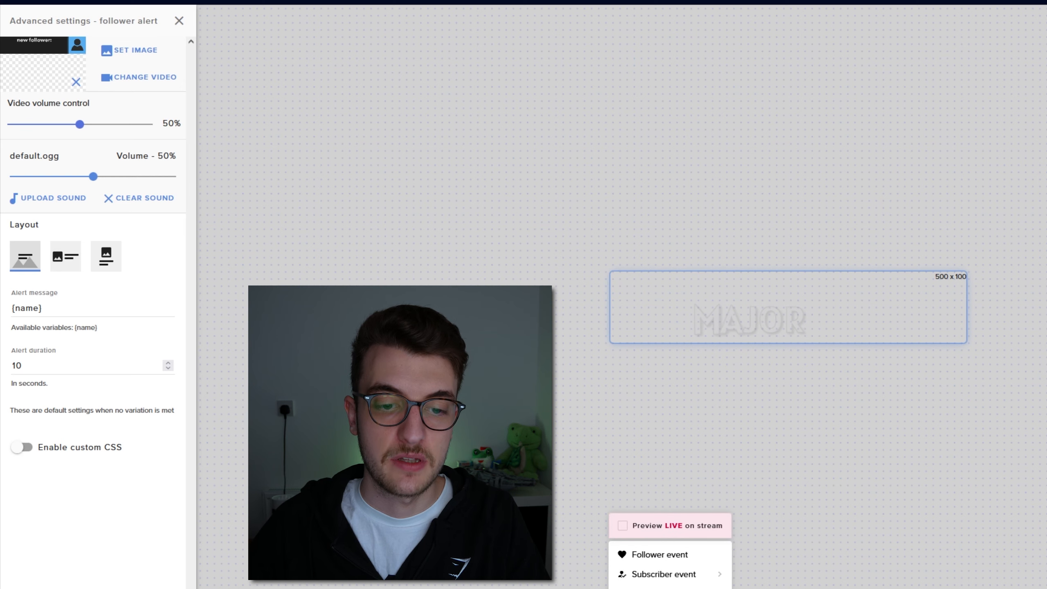
pyautogui.click(645, 576)
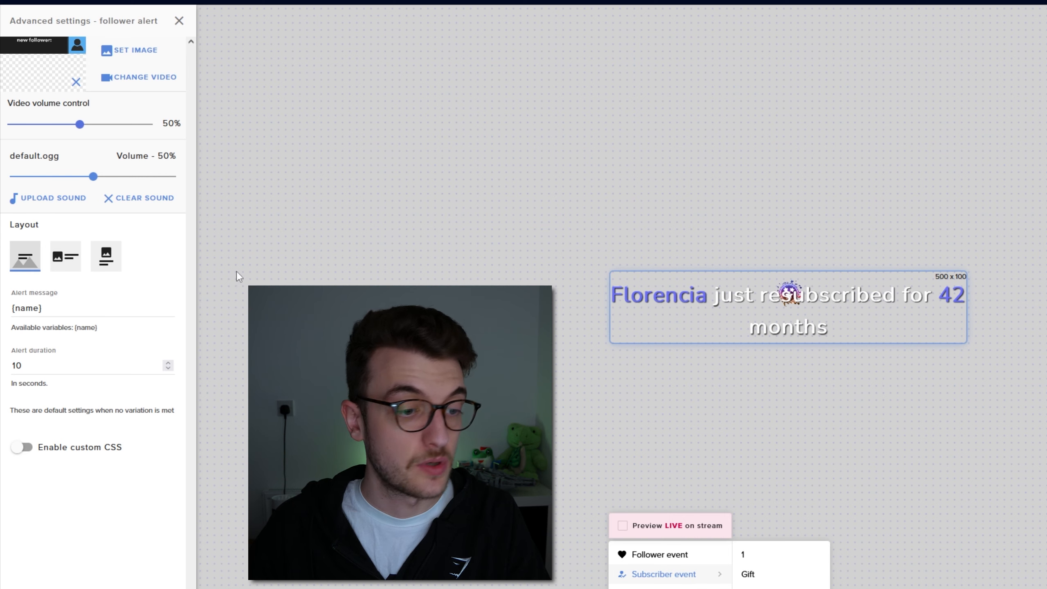
# Step: Open the subscriber alert's advanced settings and choose a replacement alert video from the uploaded videos
pyautogui.click(179, 20)
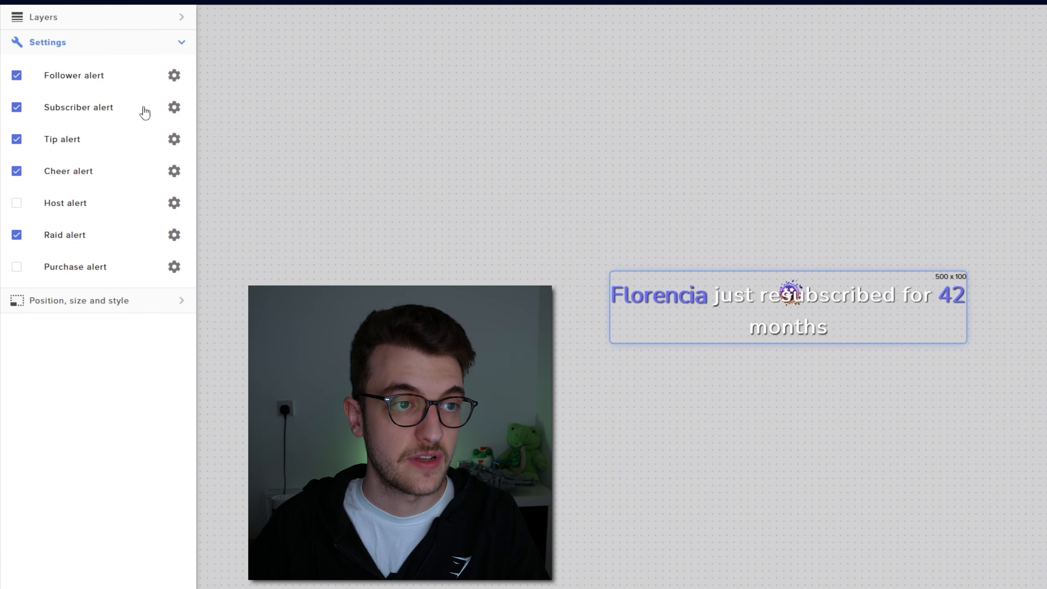
pyautogui.click(175, 108)
pyautogui.click(131, 79)
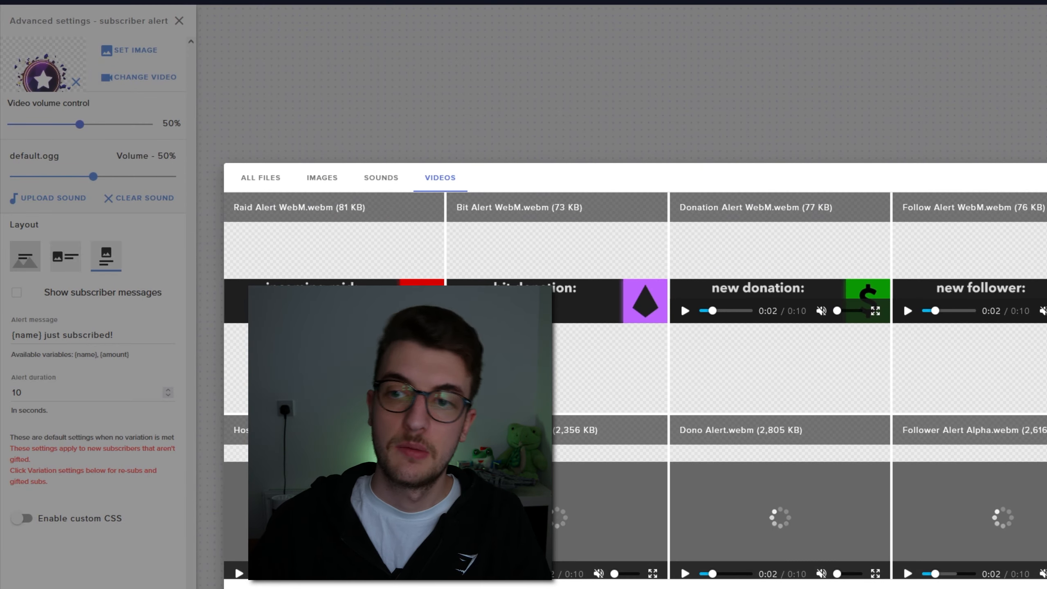
pyautogui.click(1046, 207)
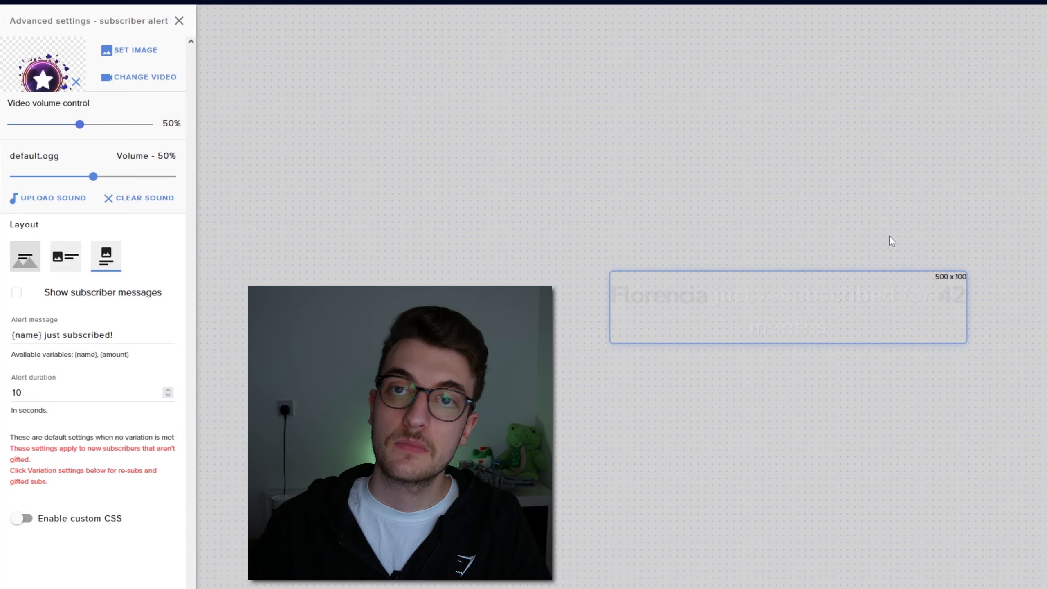